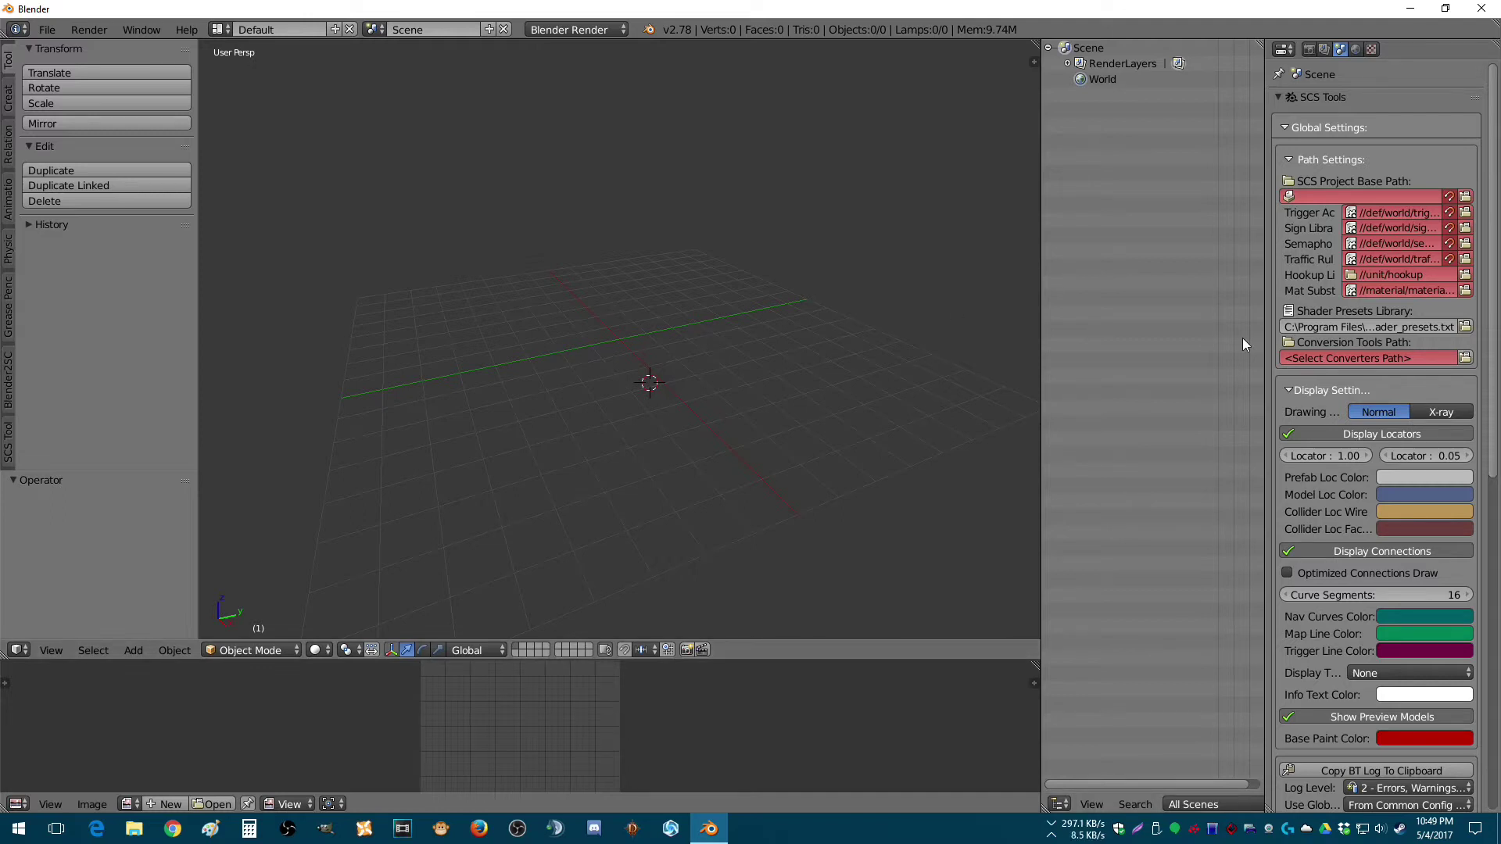
- Start an SCS model import and browse to the folder D:\ATS Mods\357_WOS
{"action": "left_click", "coordinate": [47, 30]}
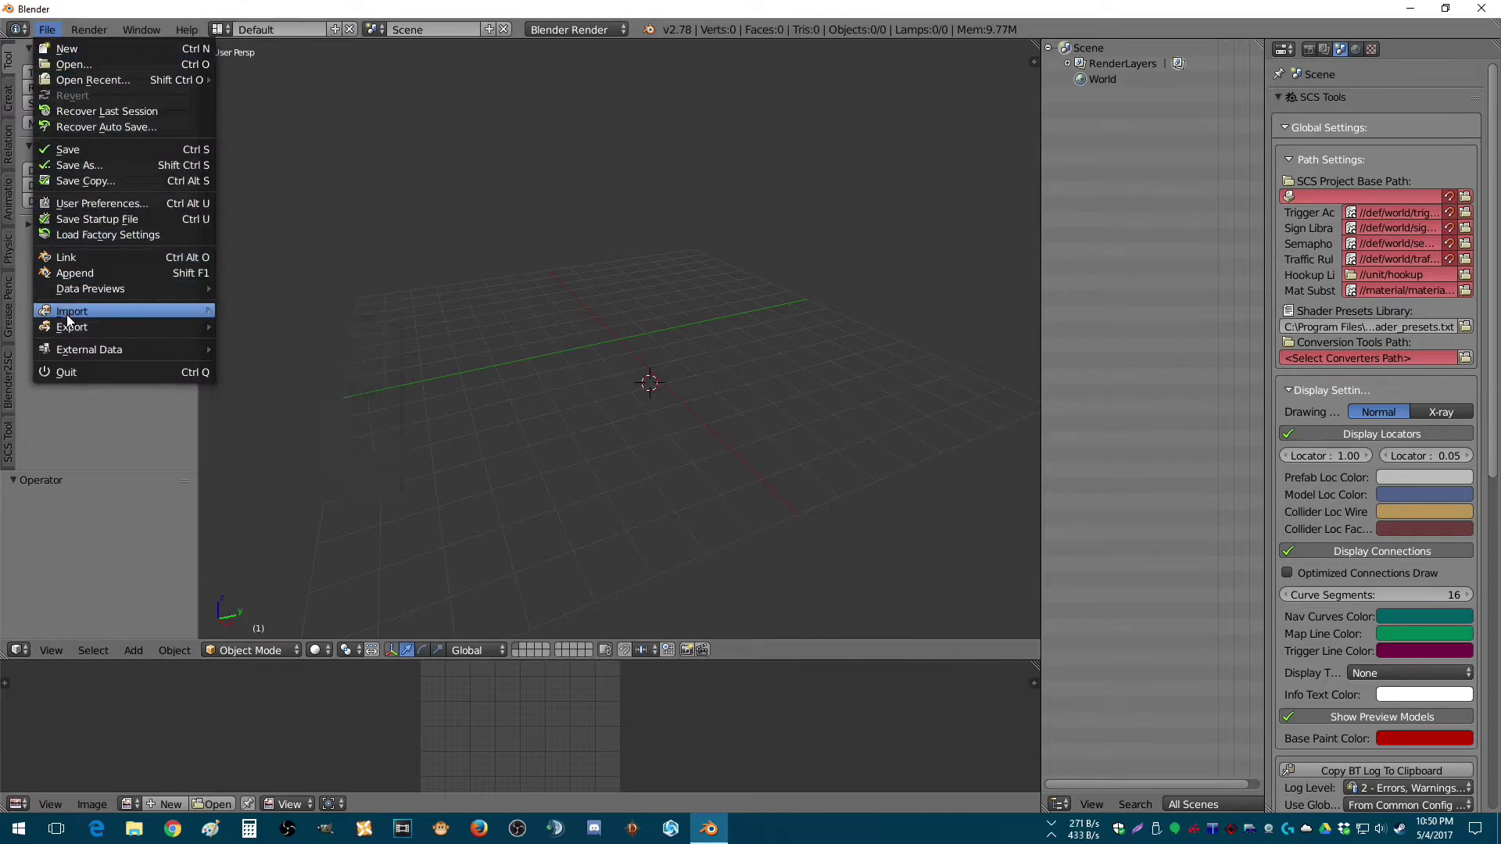
{"action": "mouse_move", "coordinate": [68, 319]}
{"action": "left_click", "coordinate": [284, 480]}
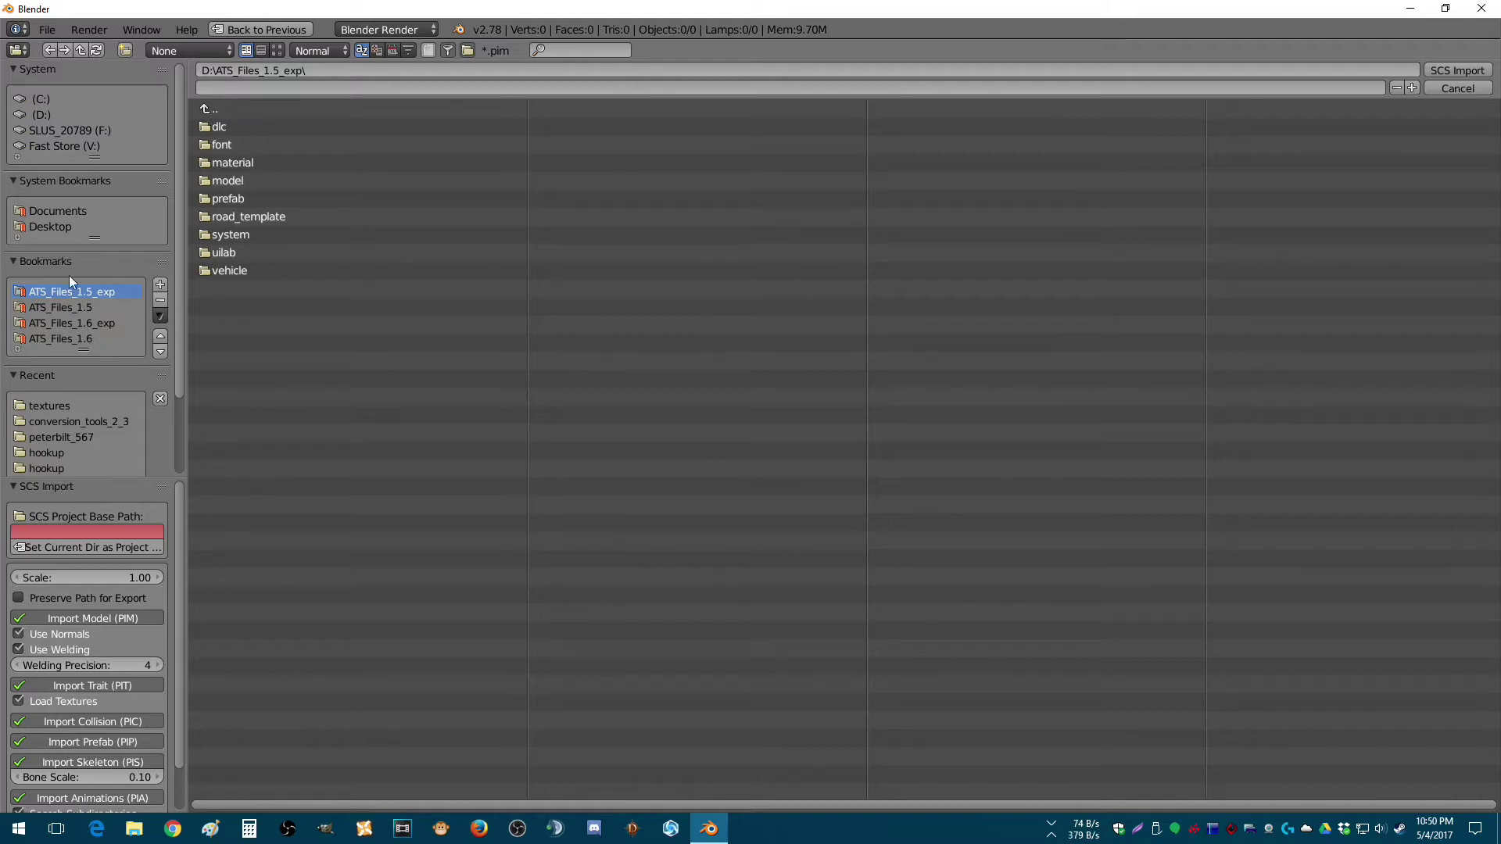
{"action": "left_click", "coordinate": [38, 116]}
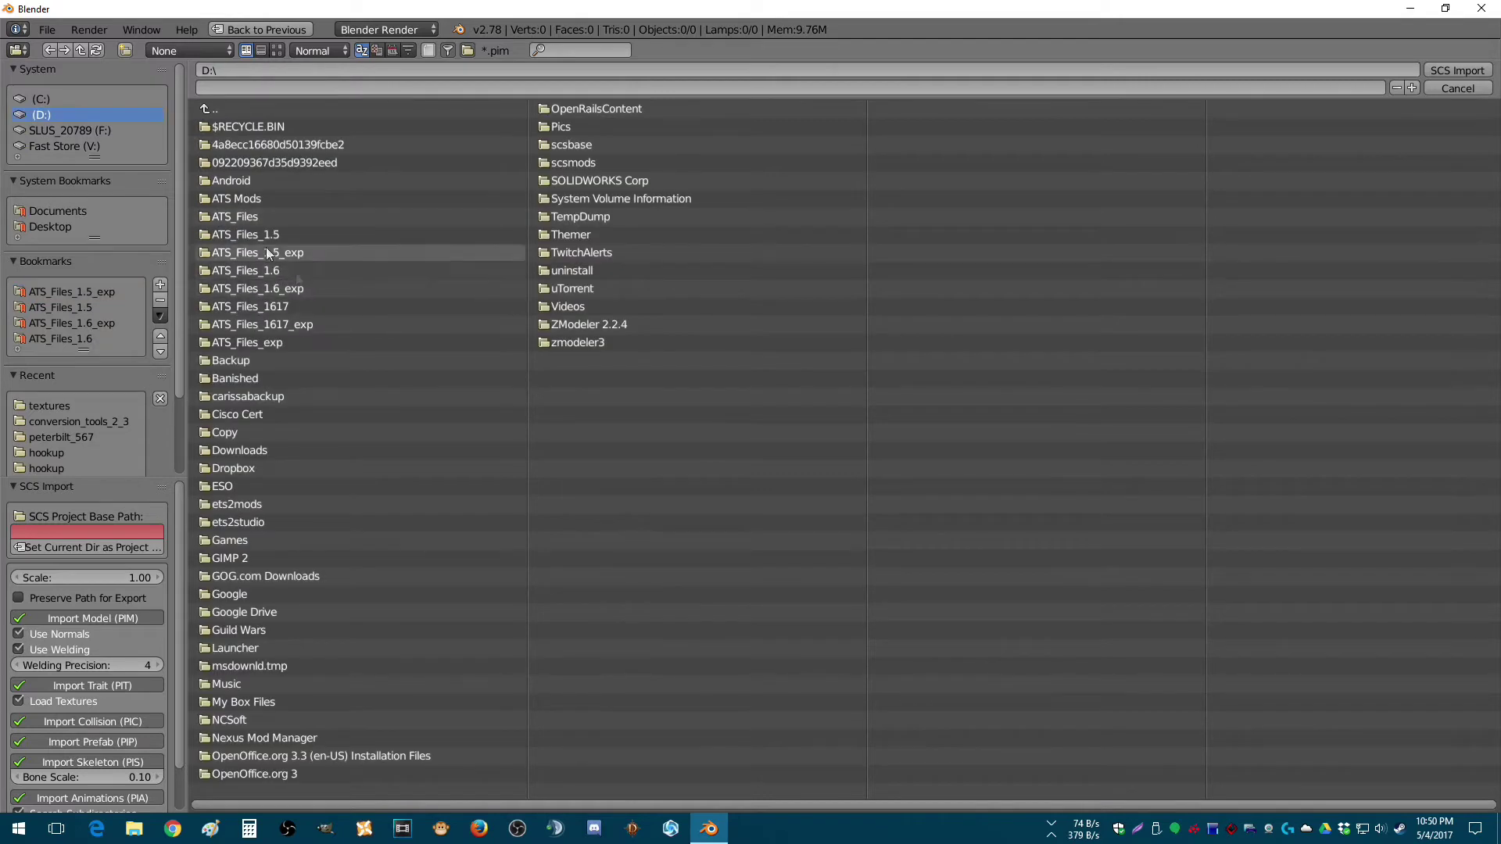
{"action": "left_click", "coordinate": [236, 205]}
{"action": "left_click", "coordinate": [236, 198]}
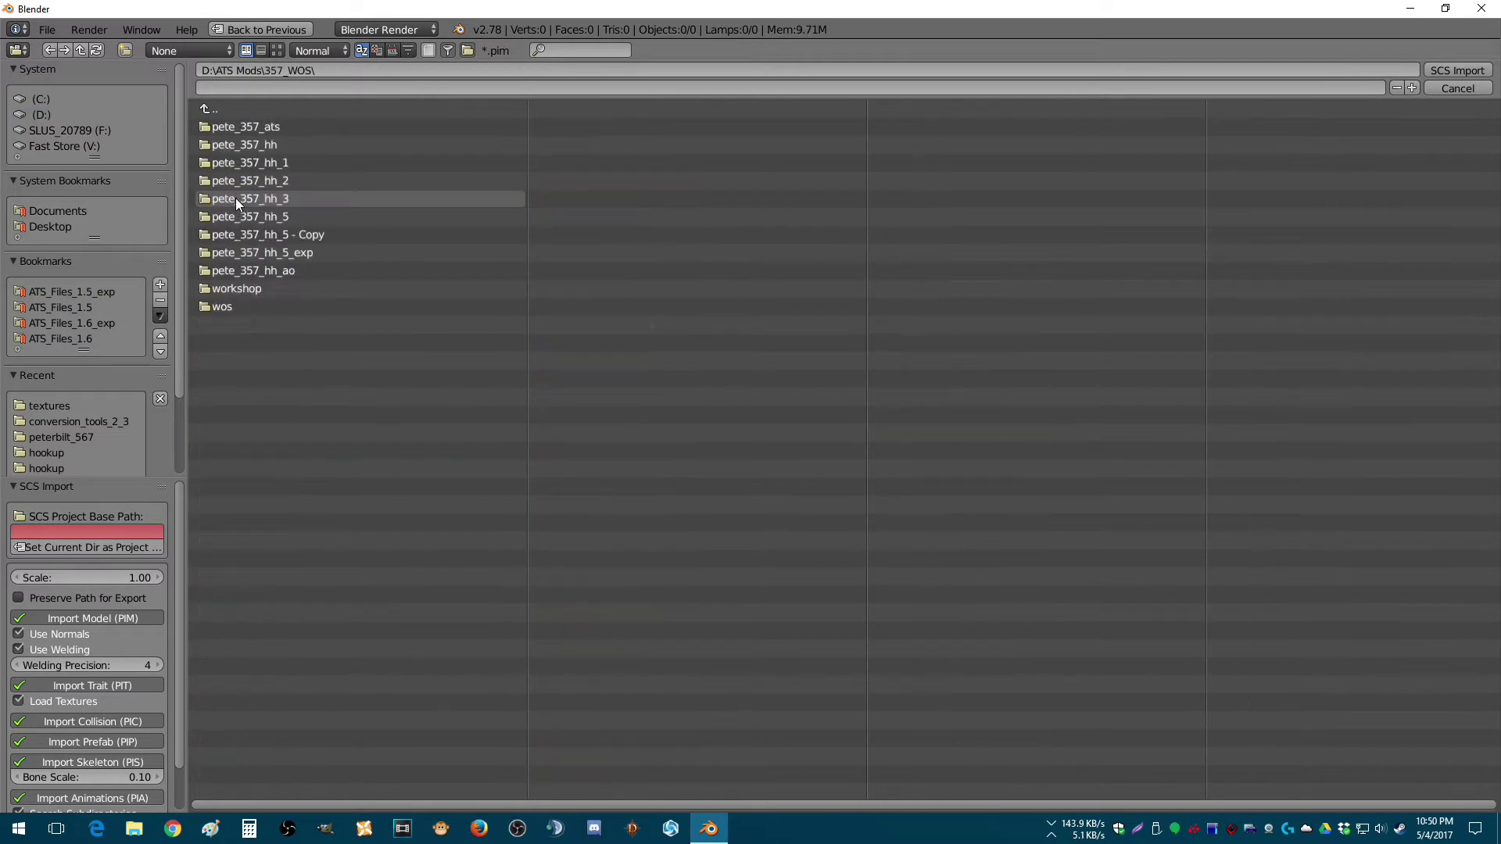
{"action": "left_click", "coordinate": [256, 268]}
{"action": "left_click", "coordinate": [117, 546]}
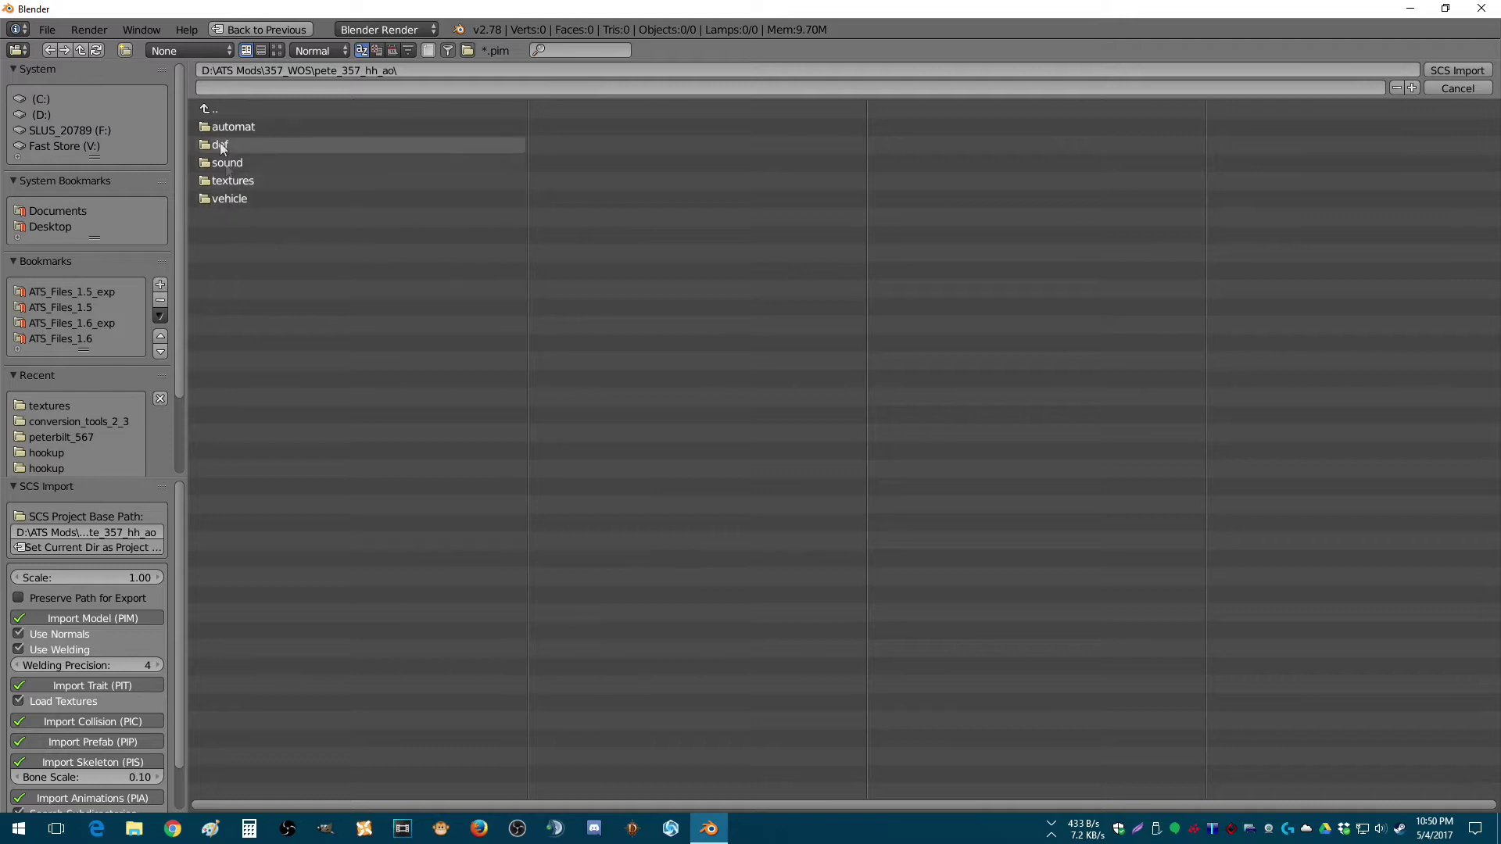
{"action": "left_click", "coordinate": [212, 108]}
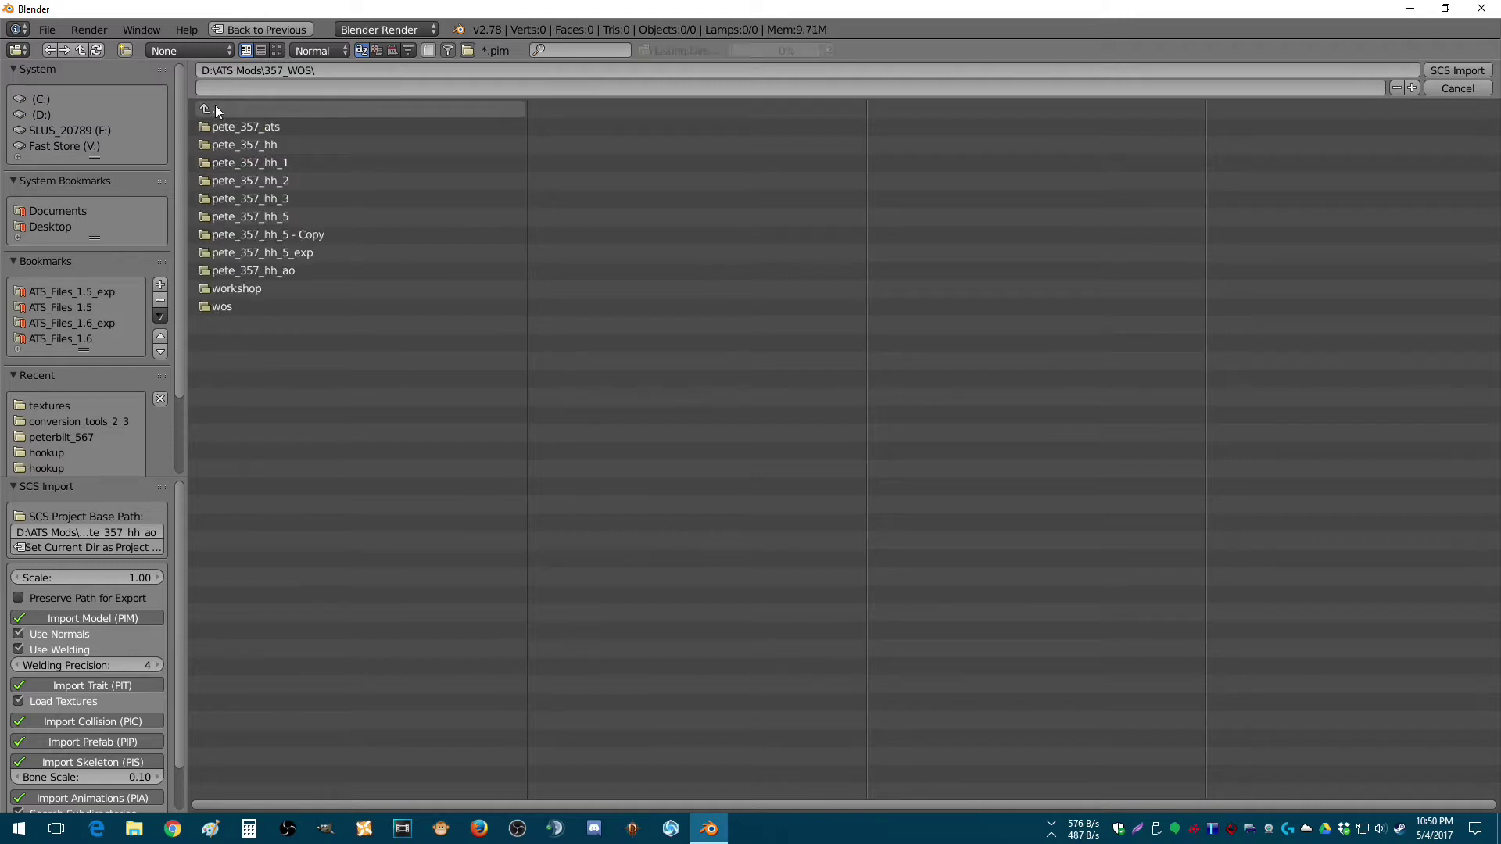
- Set pete_357_hh_5_exp as the SCS project base path and import headache01.pim from its vehicle\truck\upgrade\backside\peterbilt_357 folder
{"action": "left_click", "coordinate": [245, 252]}
{"action": "left_click", "coordinate": [102, 547]}
{"action": "left_click", "coordinate": [219, 163]}
{"action": "left_click", "coordinate": [222, 146]}
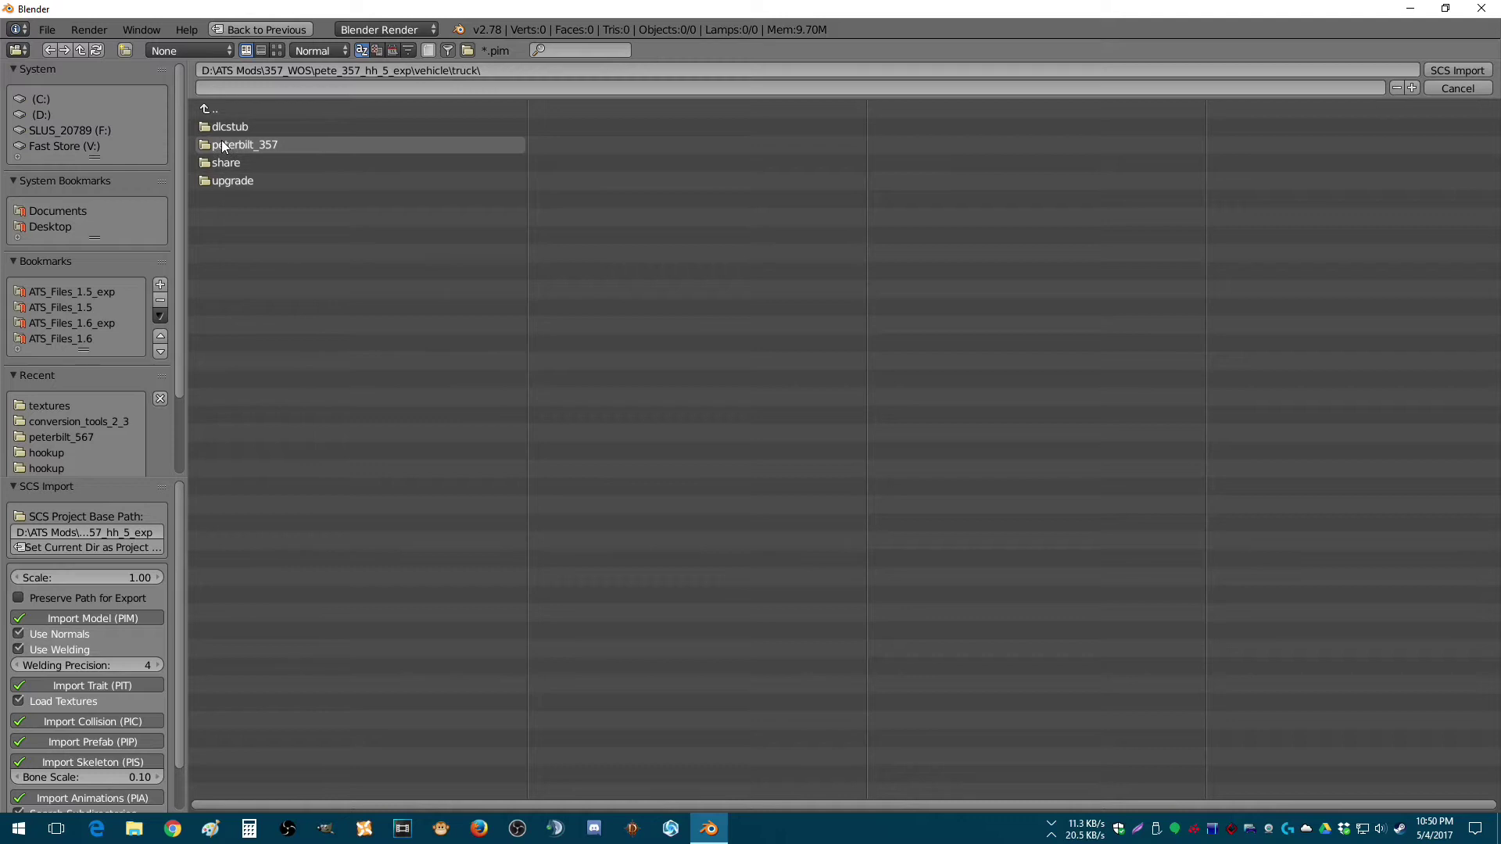
{"action": "left_click", "coordinate": [224, 182]}
{"action": "left_click", "coordinate": [209, 143]}
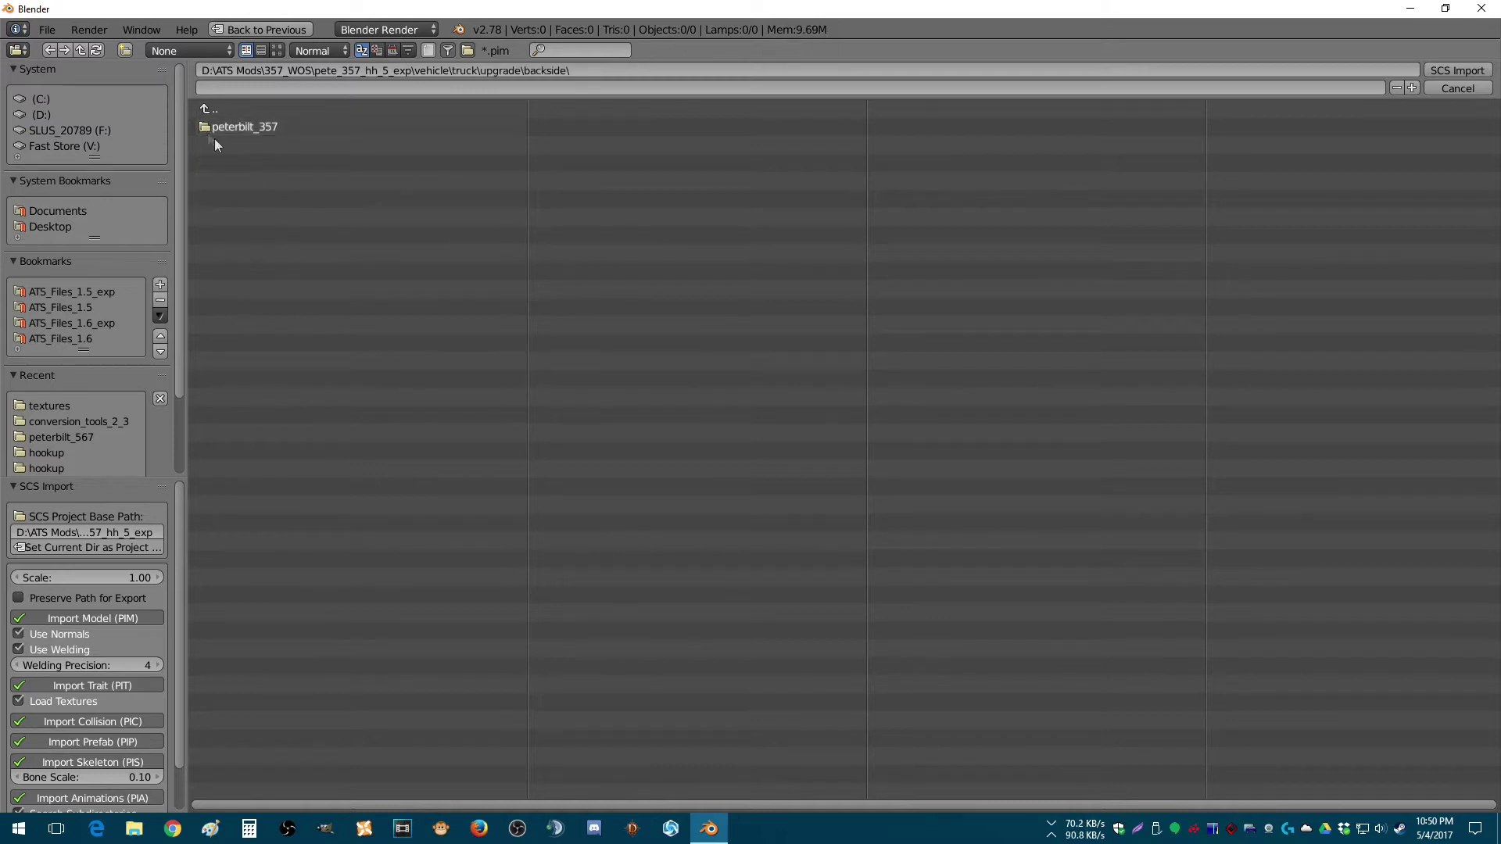
{"action": "left_click", "coordinate": [210, 132]}
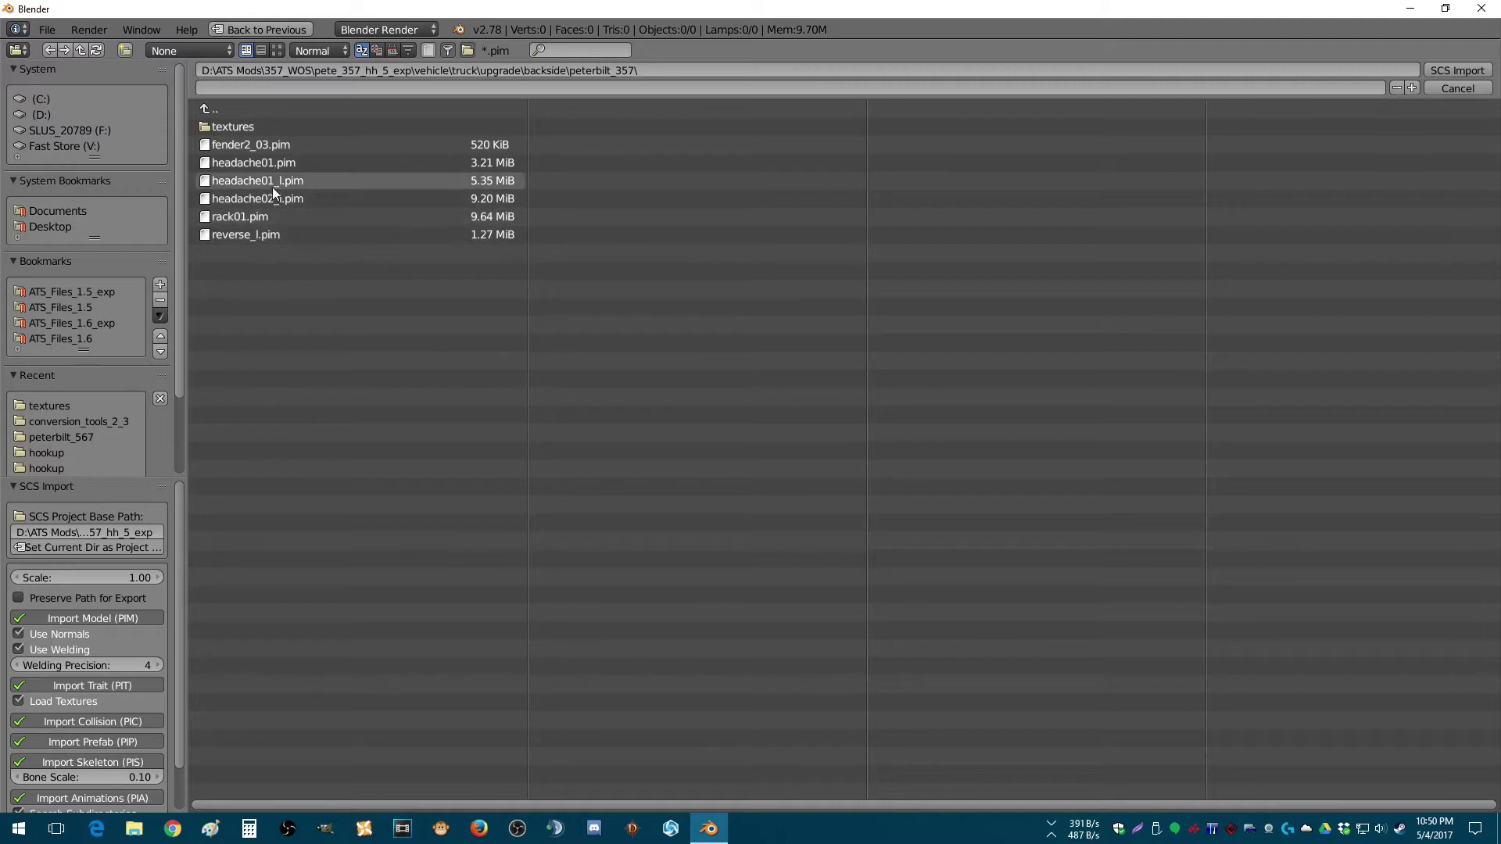
{"action": "left_click", "coordinate": [233, 163]}
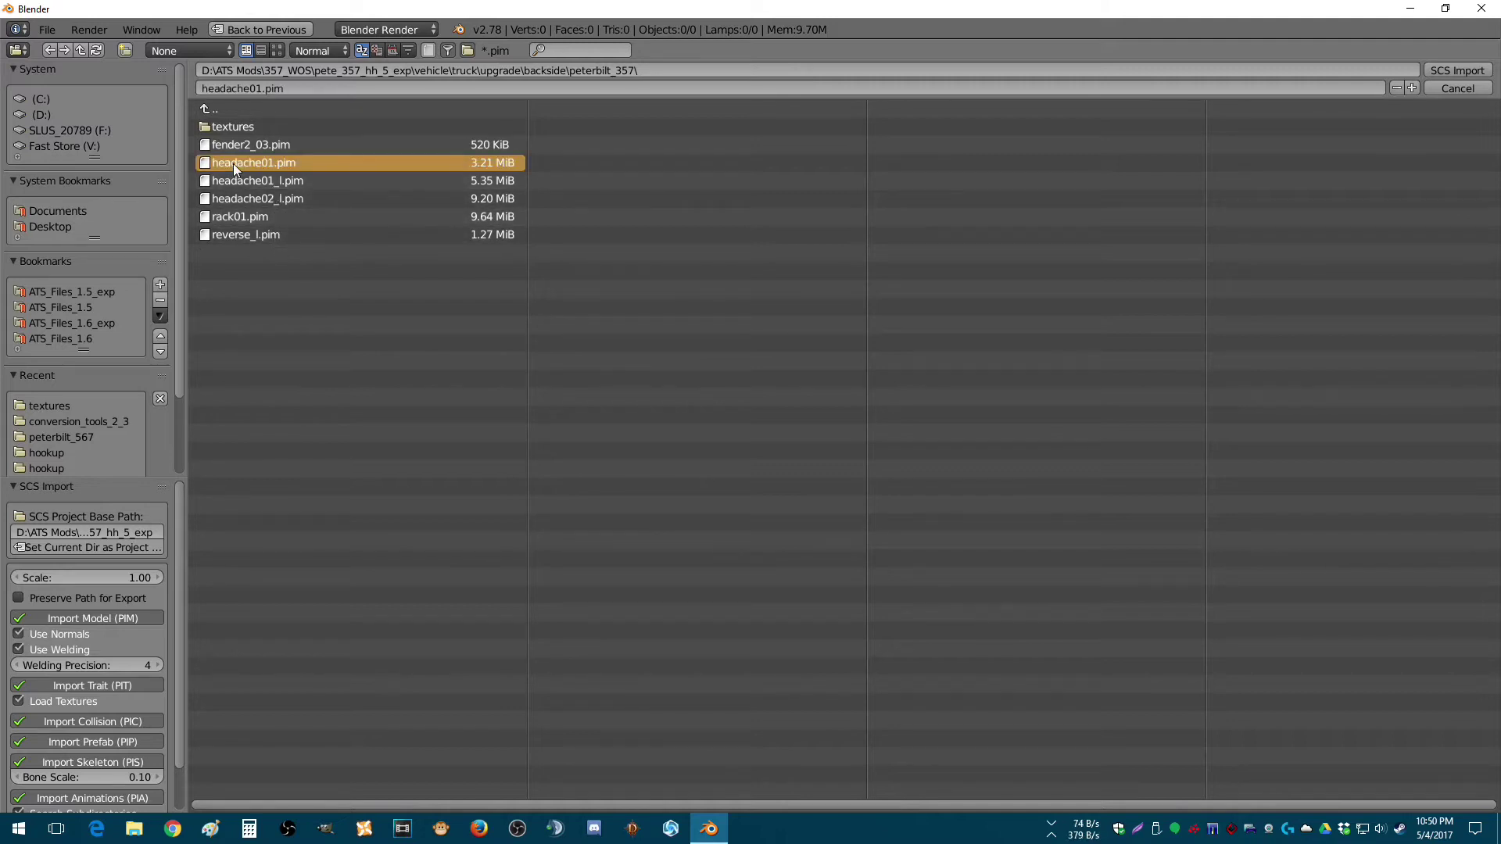
{"action": "left_click", "coordinate": [233, 163]}
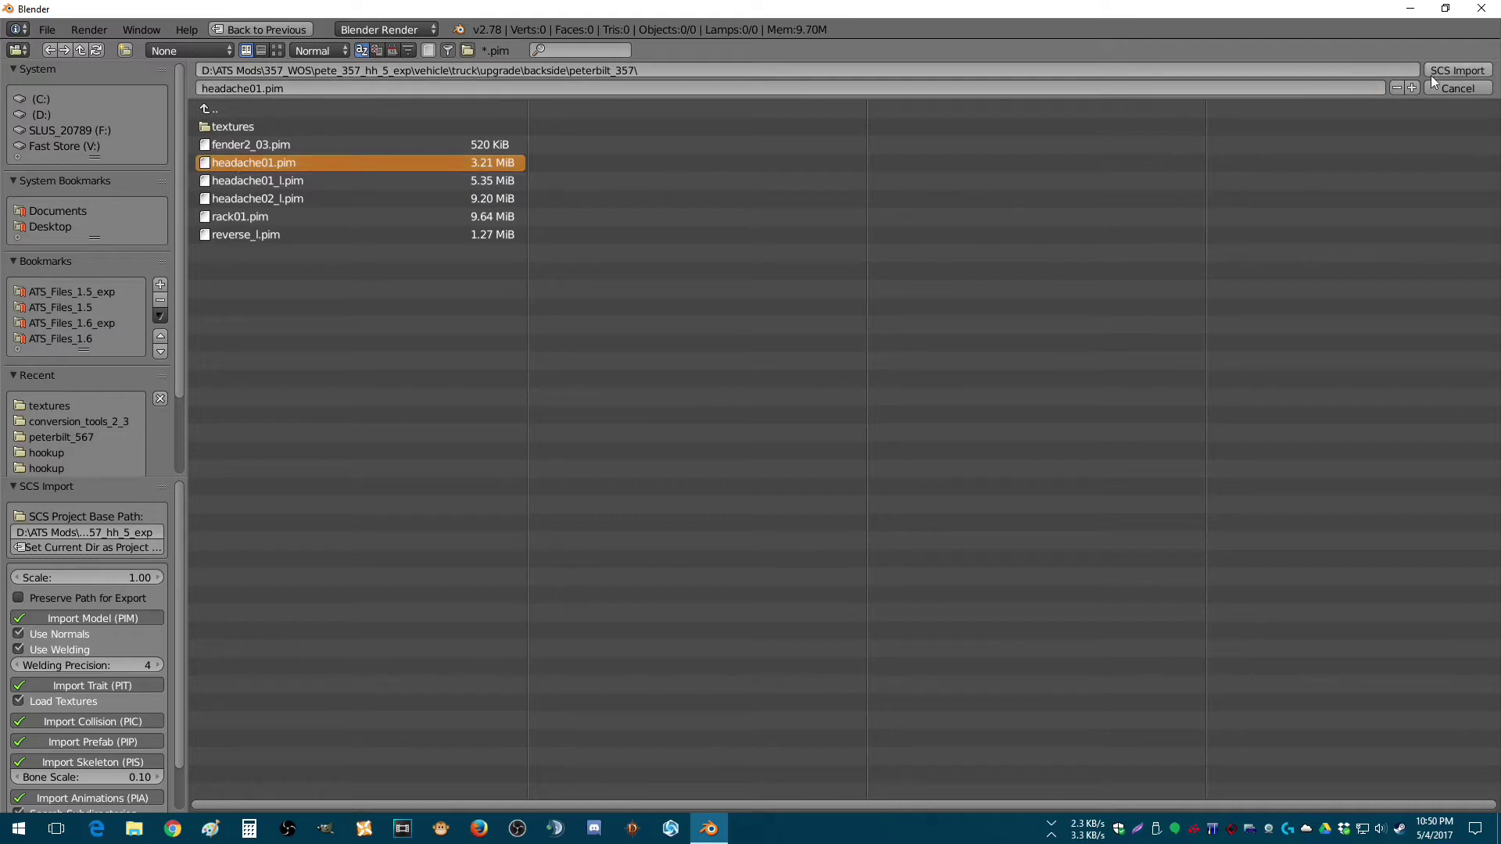
{"action": "left_click", "coordinate": [1456, 69]}
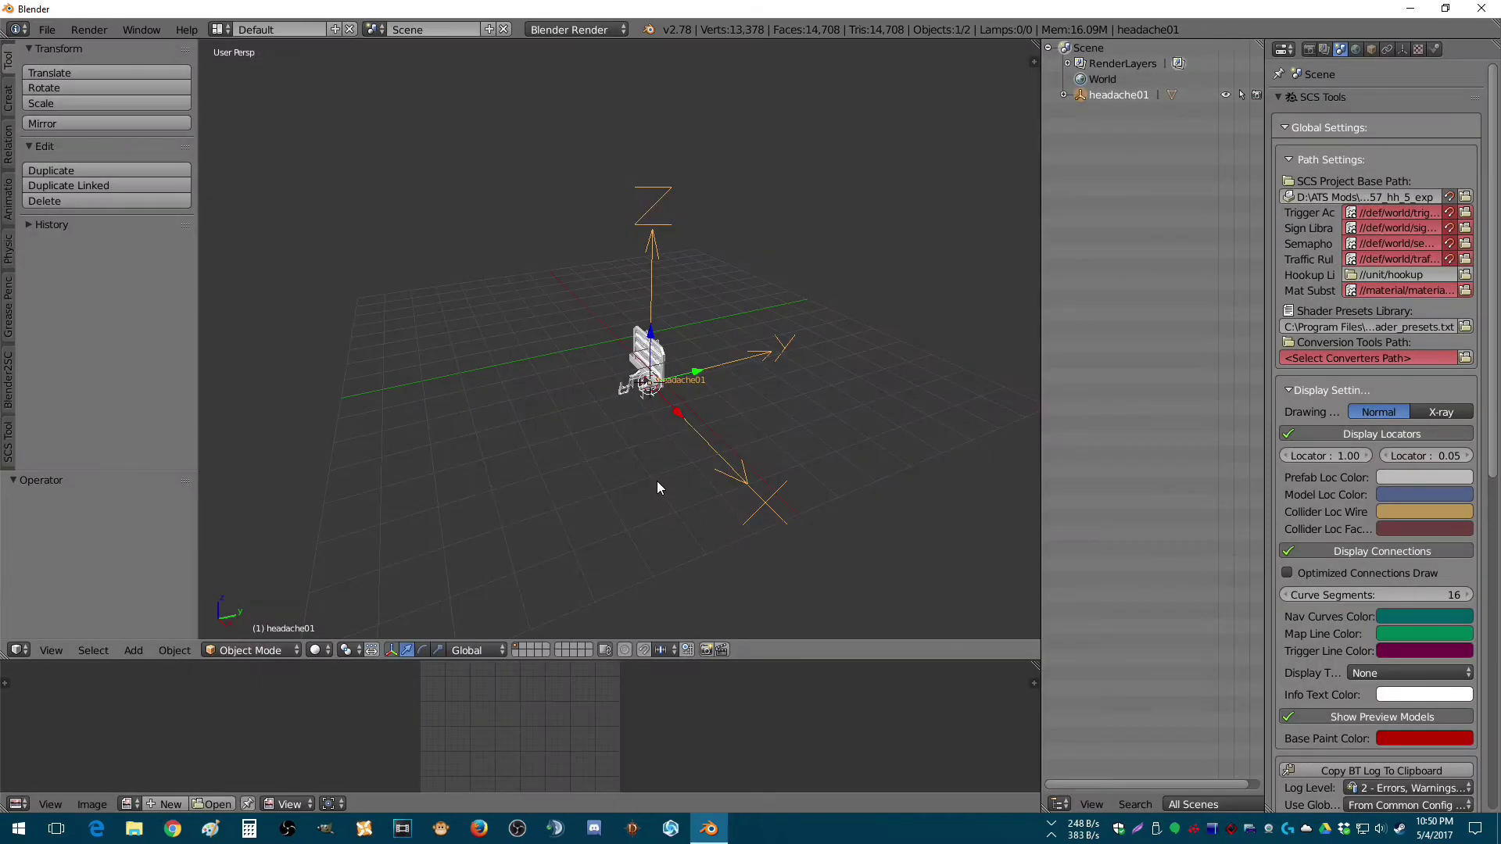
- Display the imported headache rack with Texture viewport shading
{"action": "scroll", "coordinate": [691, 446], "scroll_direction": "up", "scroll_amount": 4}
{"action": "middle_click_drag", "start_coordinate": [692, 446], "coordinate": [366, 565]}
{"action": "left_click", "coordinate": [316, 650]}
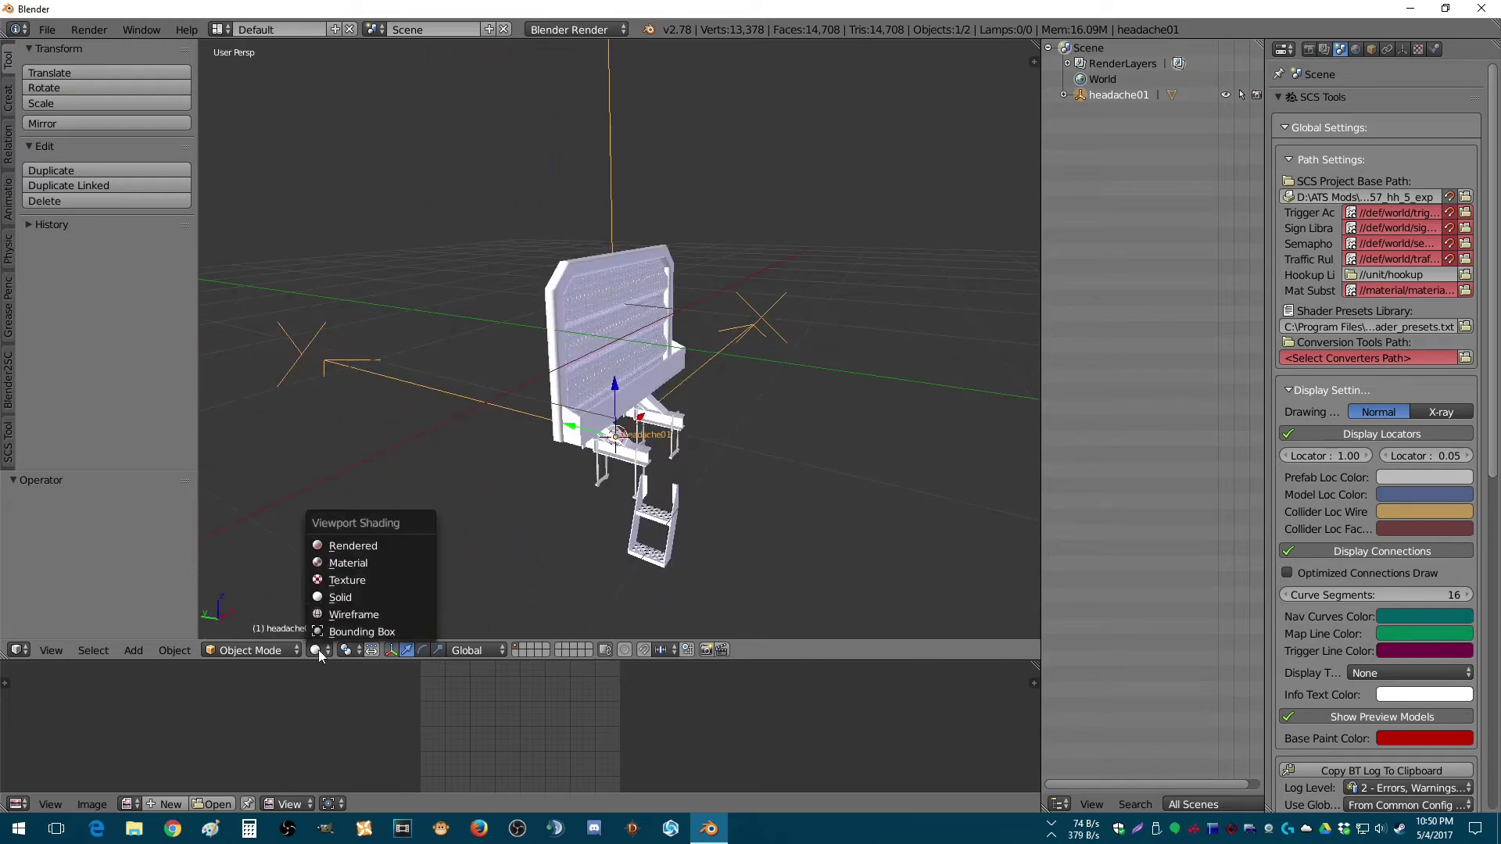
{"action": "left_click", "coordinate": [333, 587]}
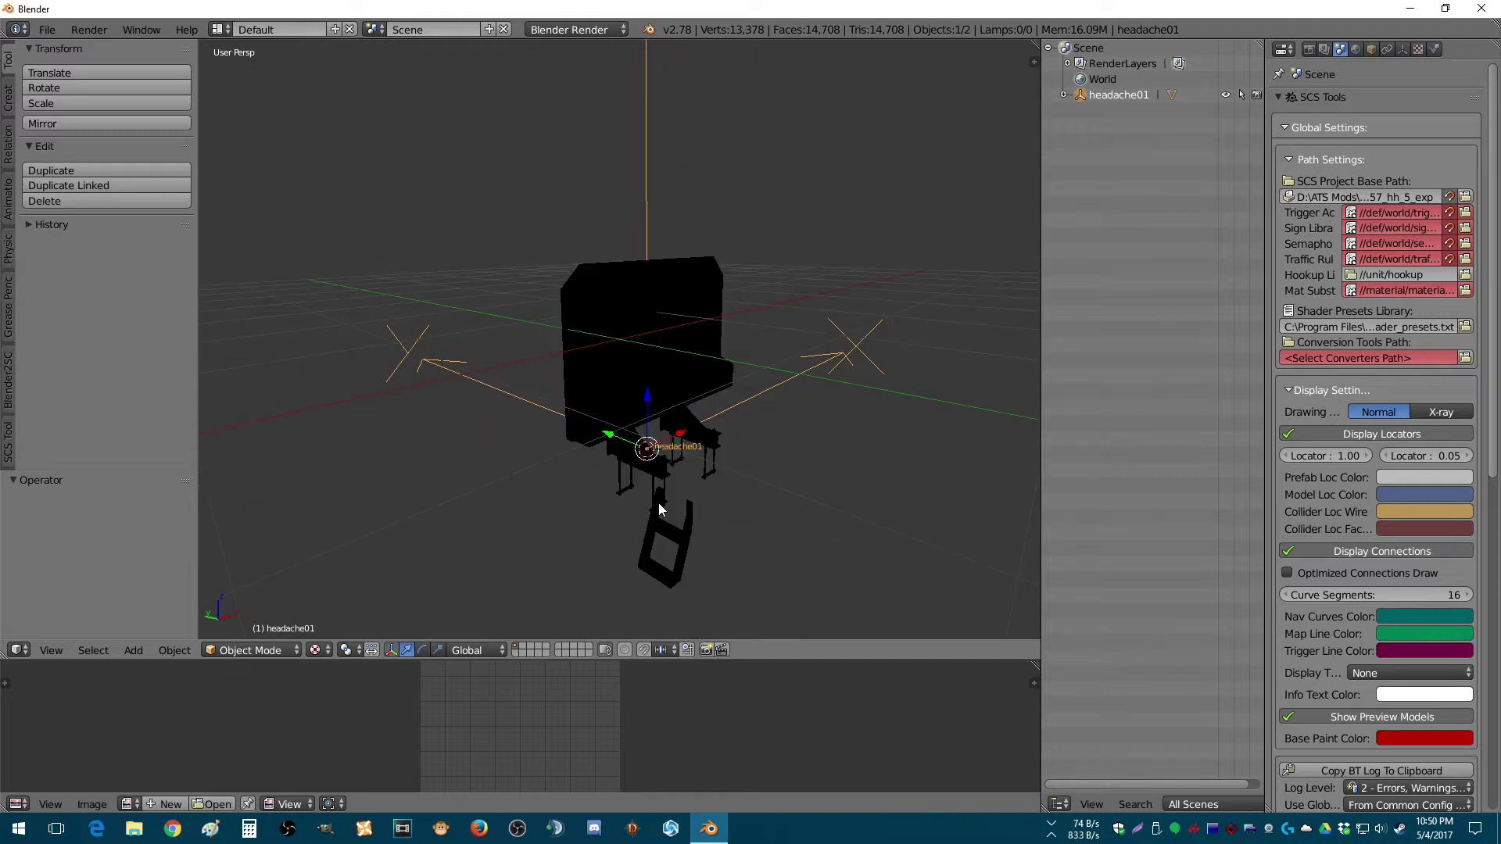
- Select the headache rack mesh and examine its material, including the SCS shader, attributes, base texture and UV mapping
{"action": "right_click", "coordinate": [625, 407]}
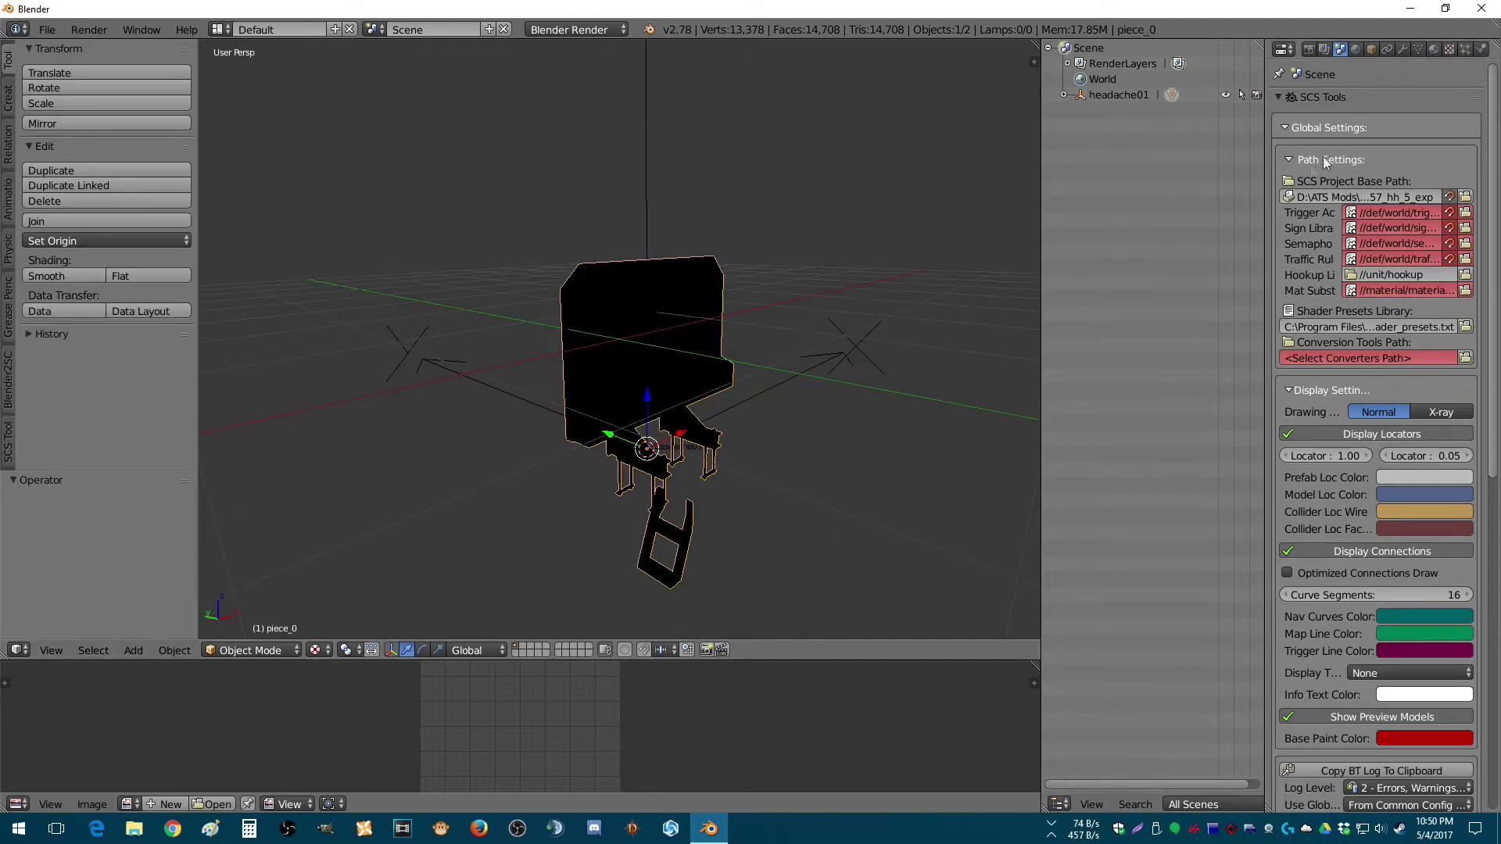
{"action": "left_click", "coordinate": [1434, 50]}
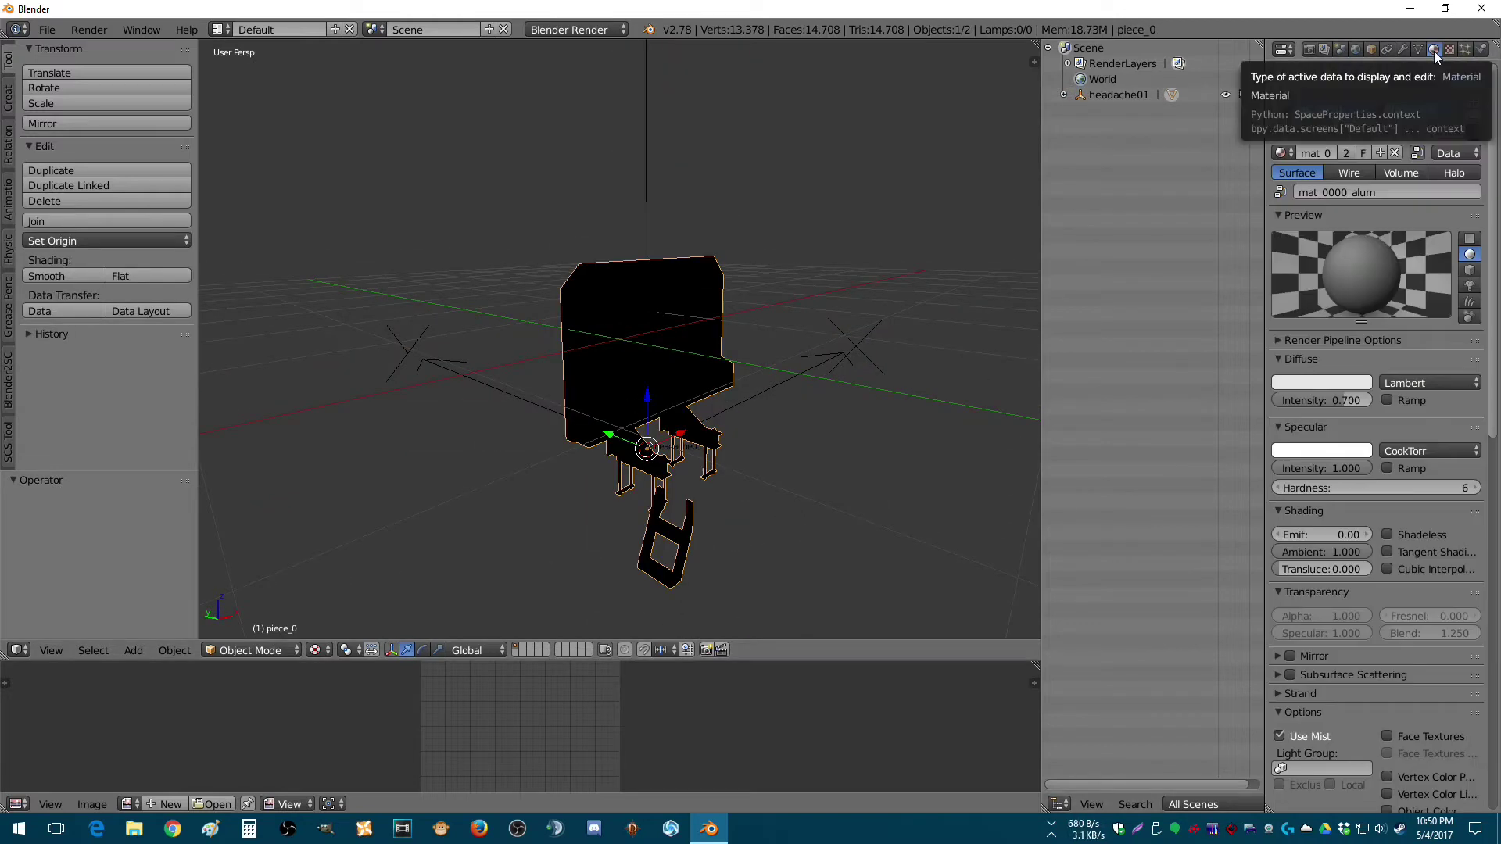
{"action": "scroll", "coordinate": [1383, 467], "scroll_direction": "down", "scroll_amount": 15}
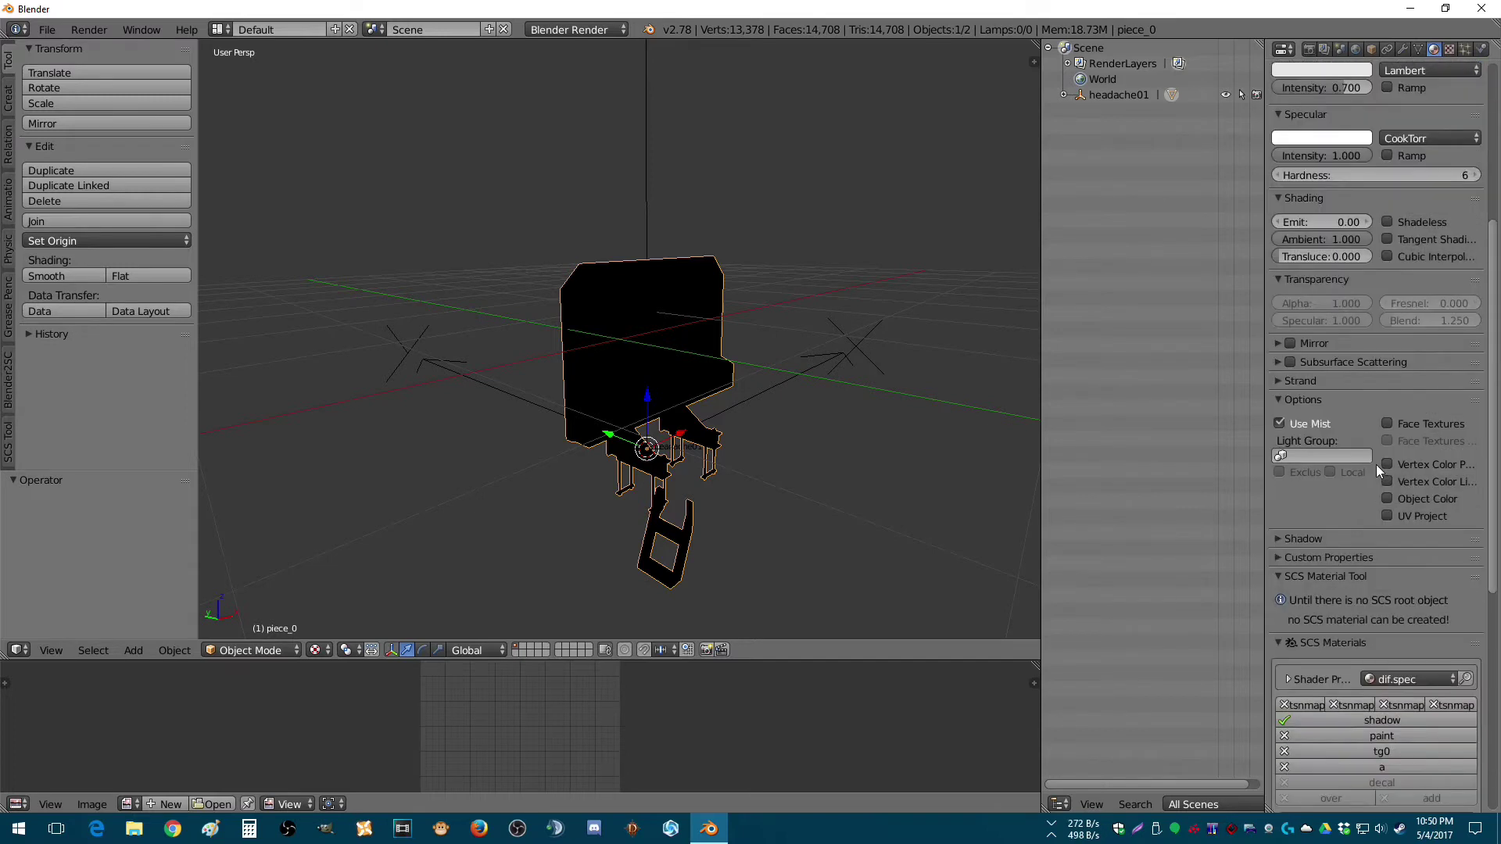
{"action": "scroll", "coordinate": [1367, 474], "scroll_direction": "down", "scroll_amount": 1}
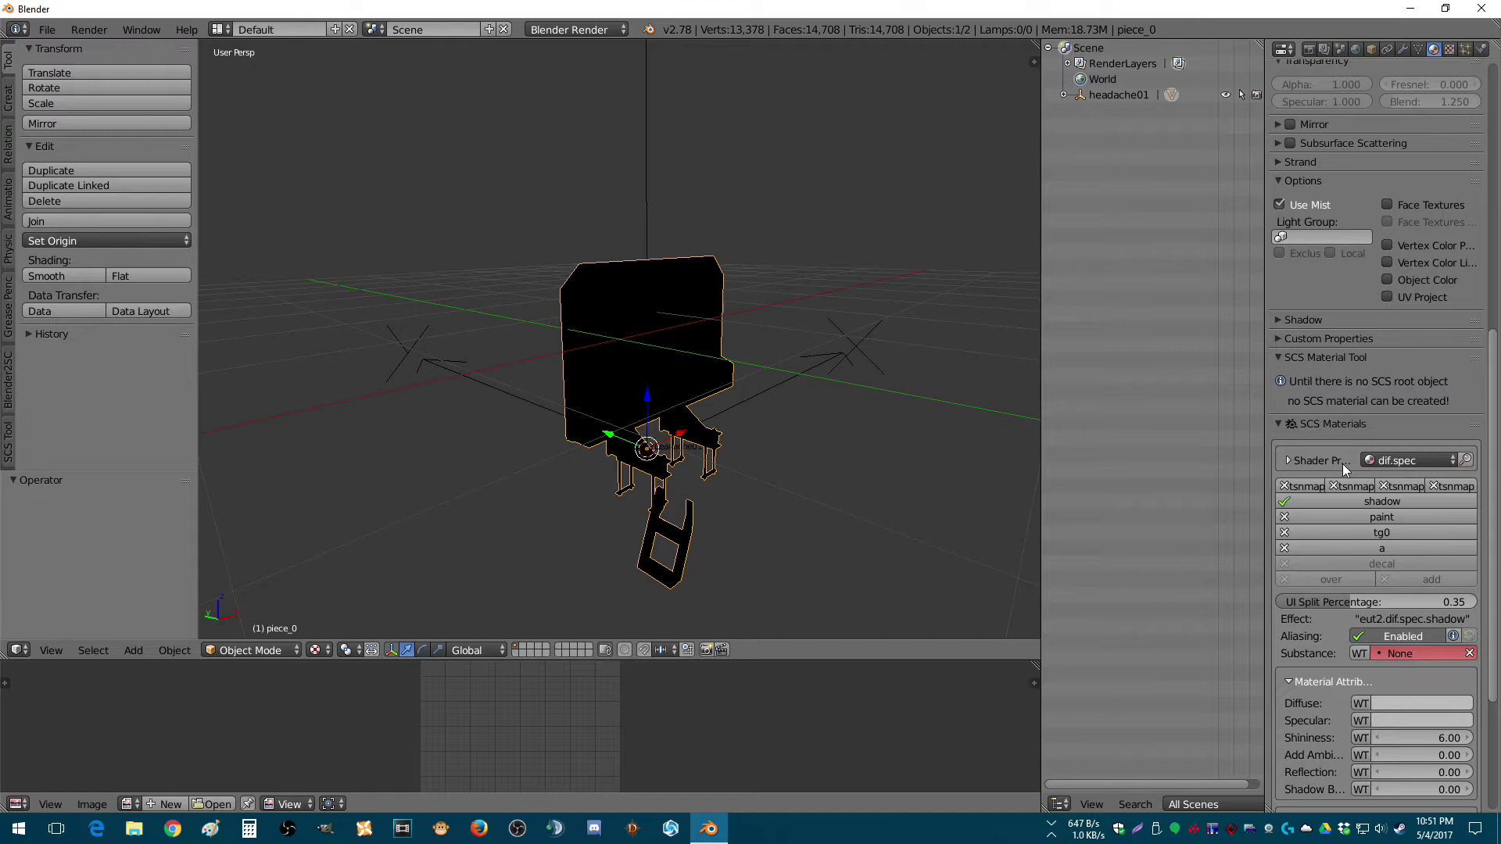
{"action": "scroll", "coordinate": [1343, 462], "scroll_direction": "down", "scroll_amount": 5}
{"action": "scroll", "coordinate": [1343, 703], "scroll_direction": "down", "scroll_amount": 2}
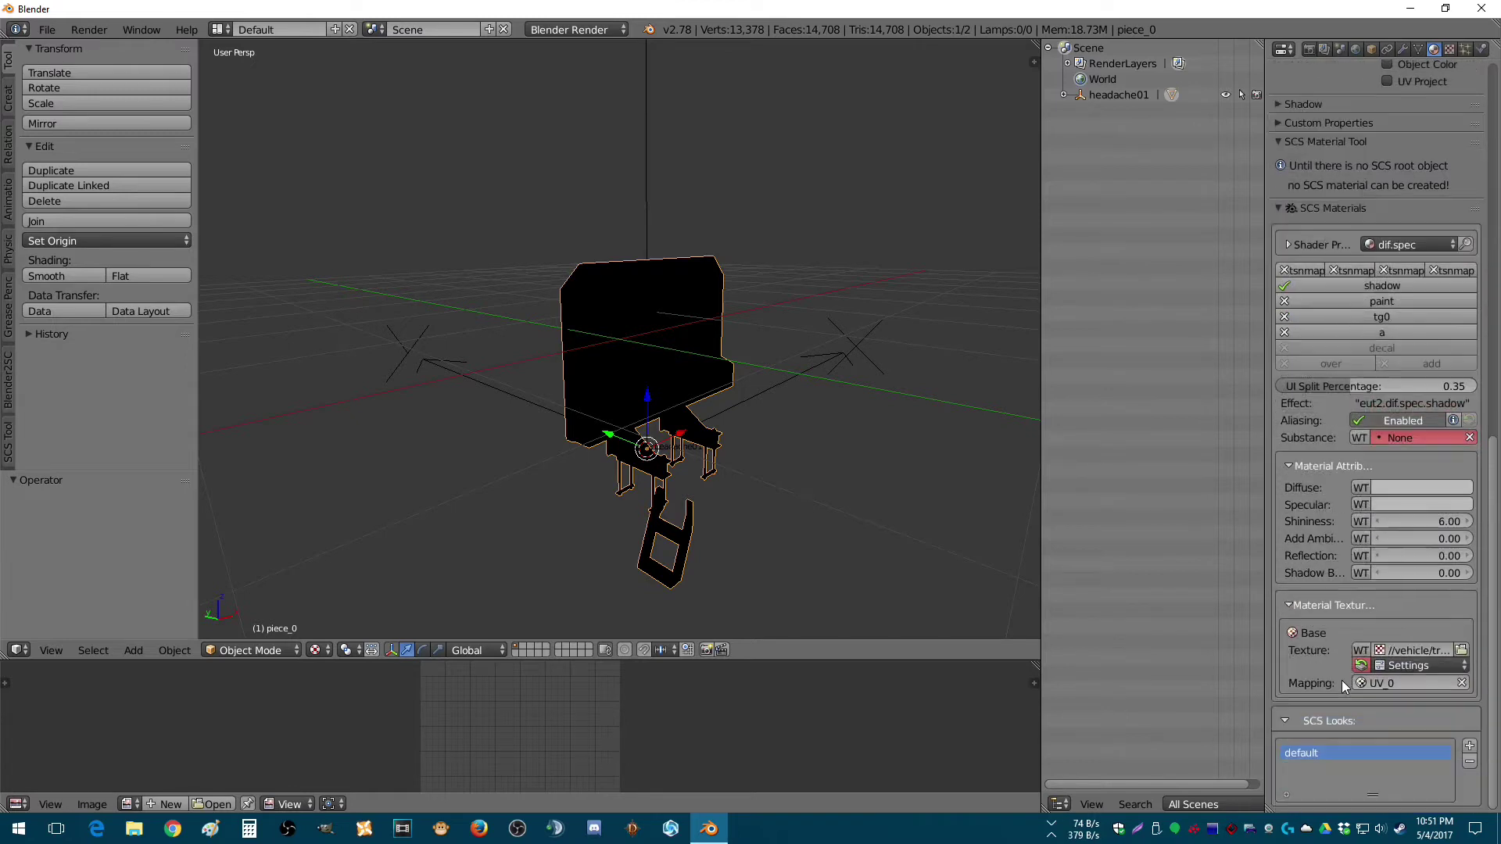
{"action": "scroll", "coordinate": [1342, 680], "scroll_direction": "up", "scroll_amount": 5}
{"action": "scroll", "coordinate": [1340, 680], "scroll_direction": "up", "scroll_amount": 5}
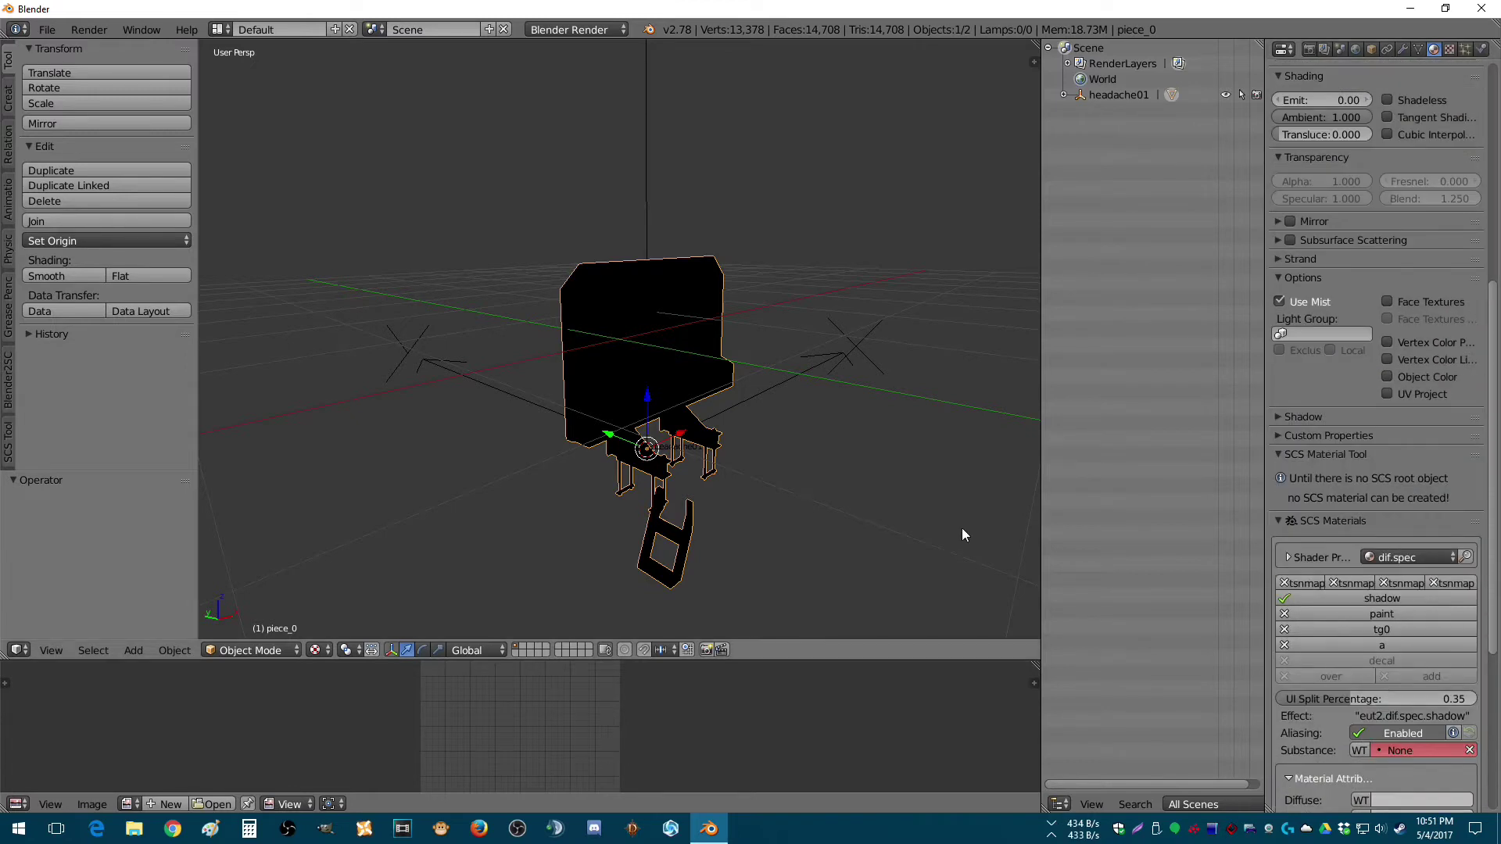
- Enlarge the UV editor area and select all of the headache rack's geometry in Edit Mode
{"action": "left_click_drag", "start_coordinate": [551, 661], "coordinate": [552, 549]}
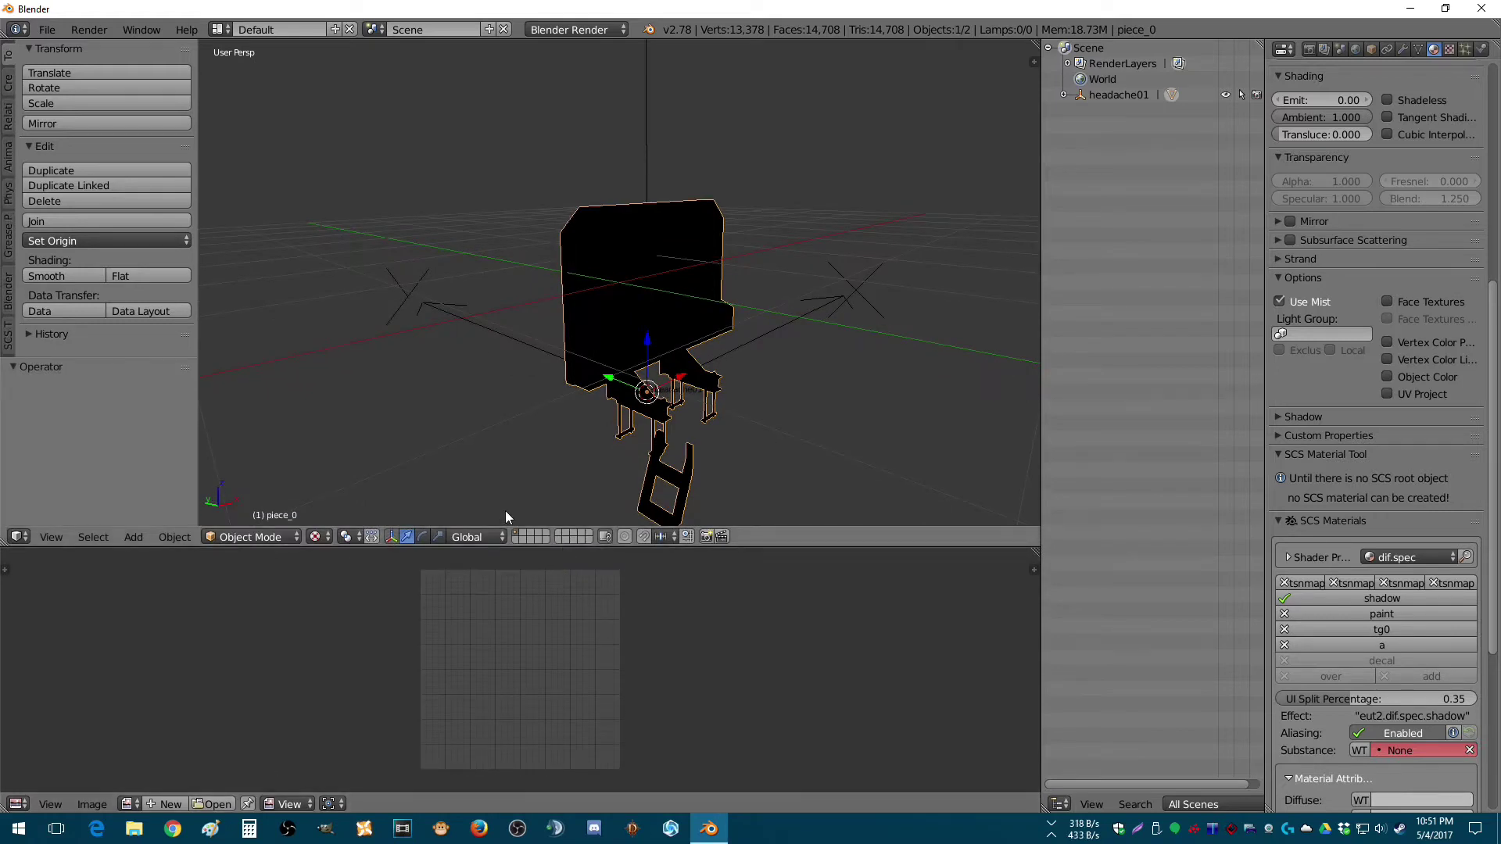
{"action": "key", "text": "Tab"}
{"action": "key", "text": "a"}
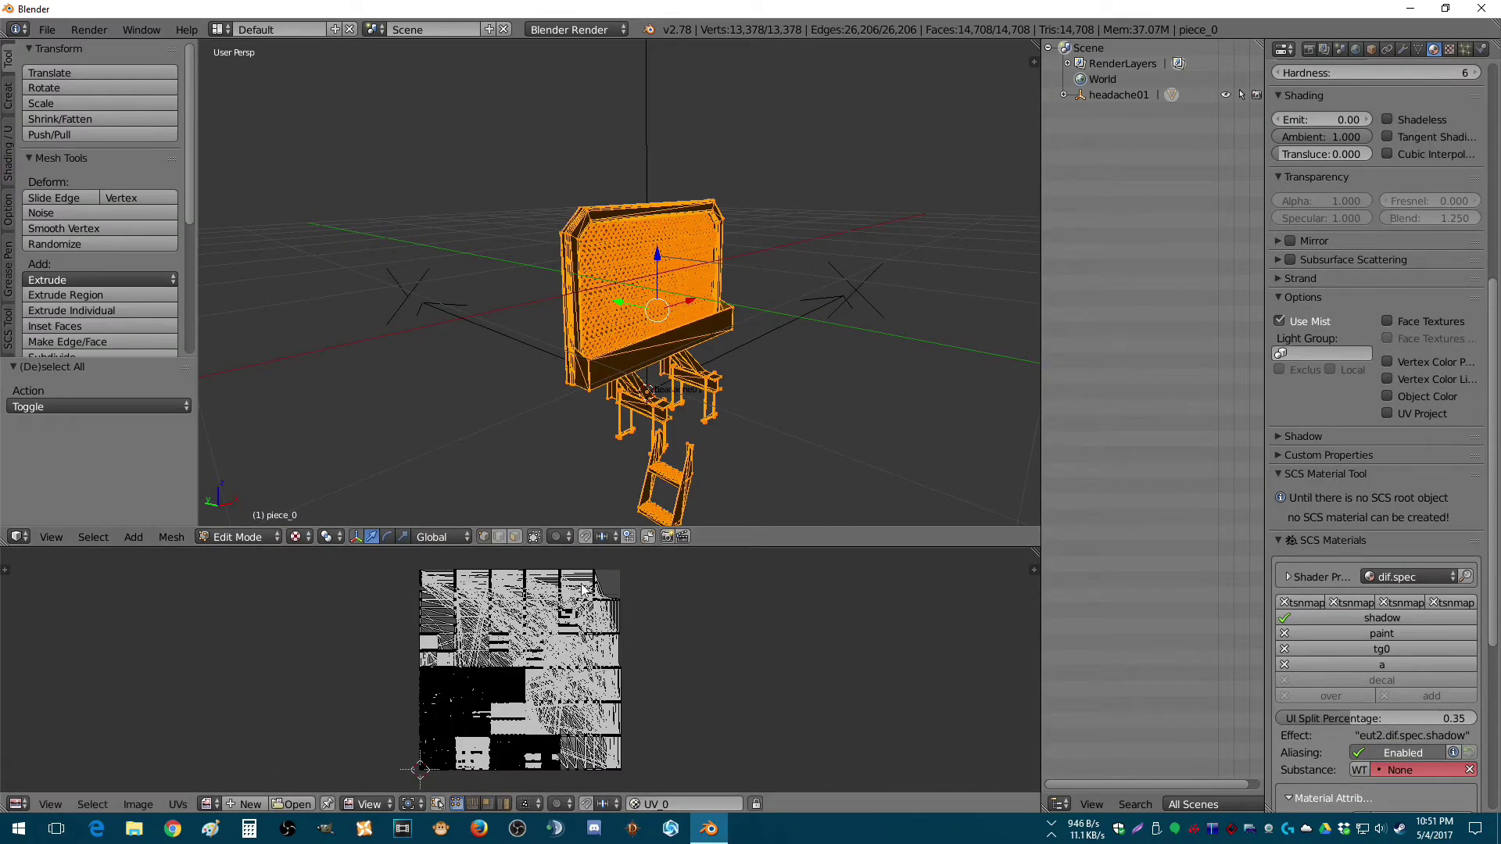
- Create a new blank 2048 × 2048 px image named rack1_ao for the UV layout
{"action": "left_click", "coordinate": [250, 803]}
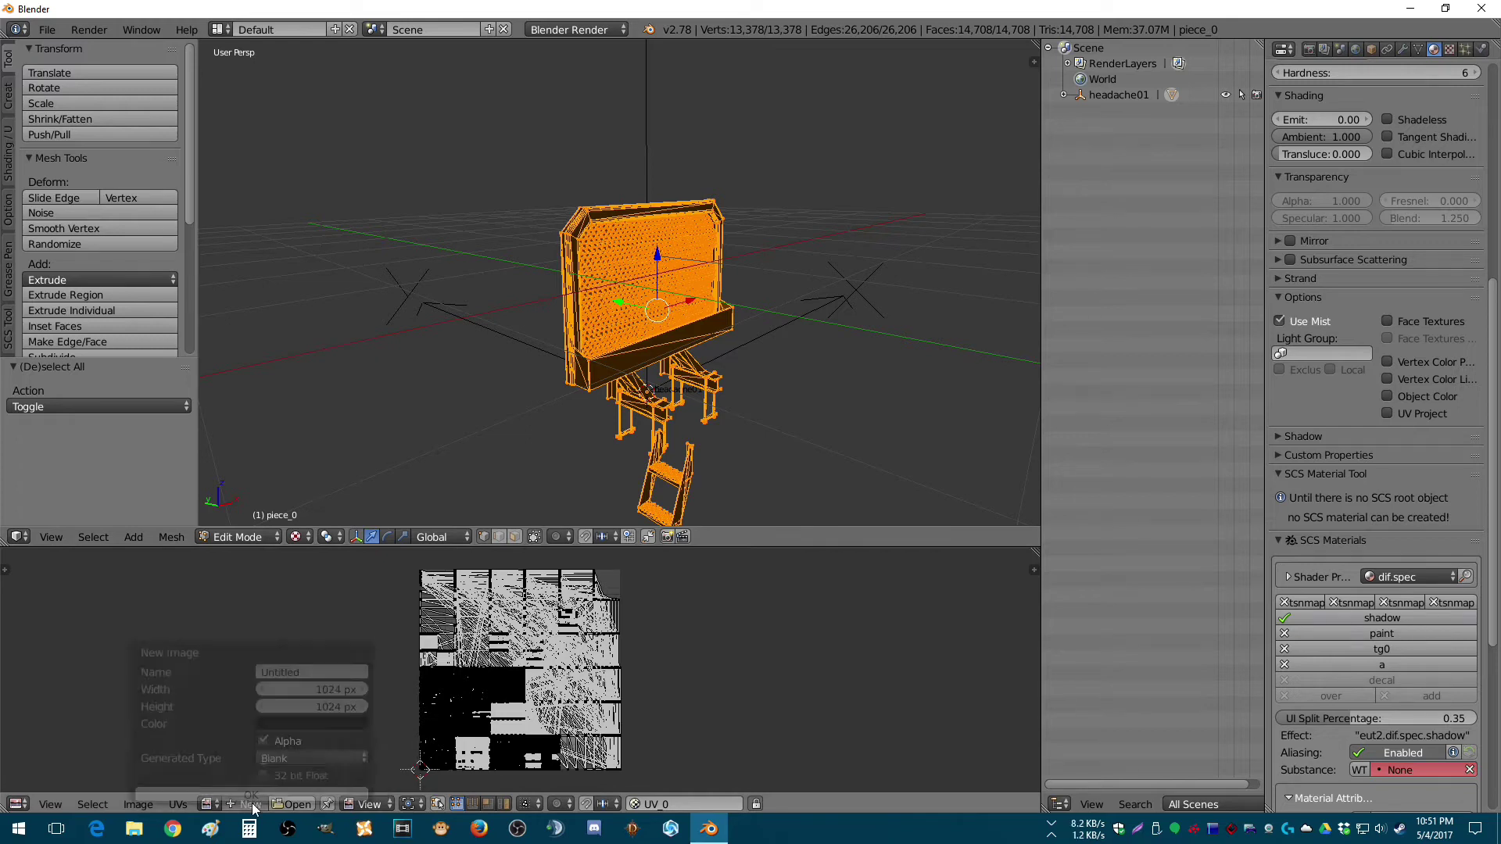
{"action": "left_click", "coordinate": [329, 691]}
{"action": "type", "text": "20"}
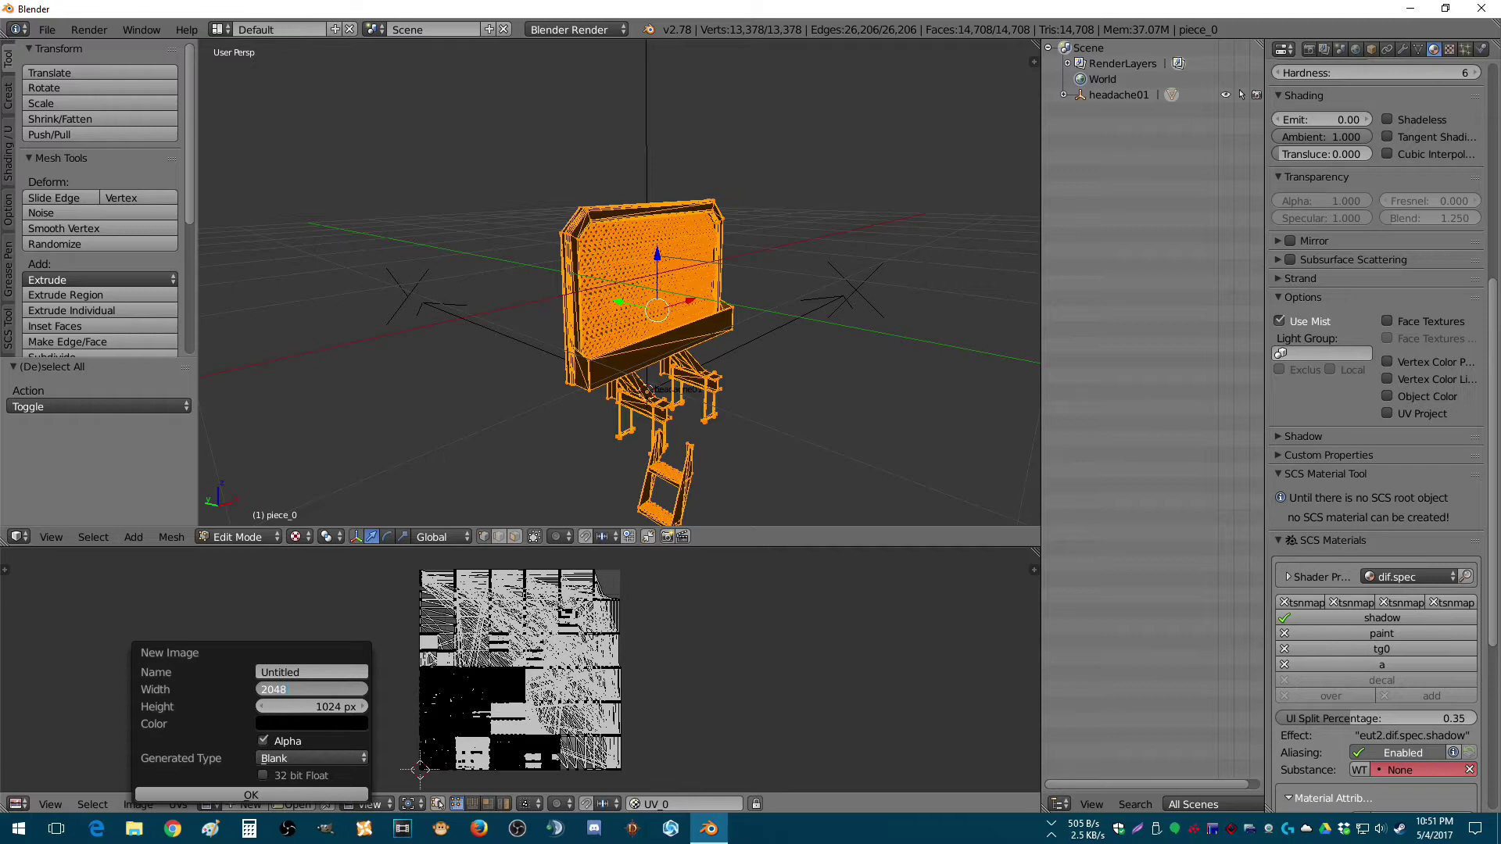
{"action": "type", "text": "48"}
{"action": "key", "text": "Tab"}
{"action": "type", "text": "2048"}
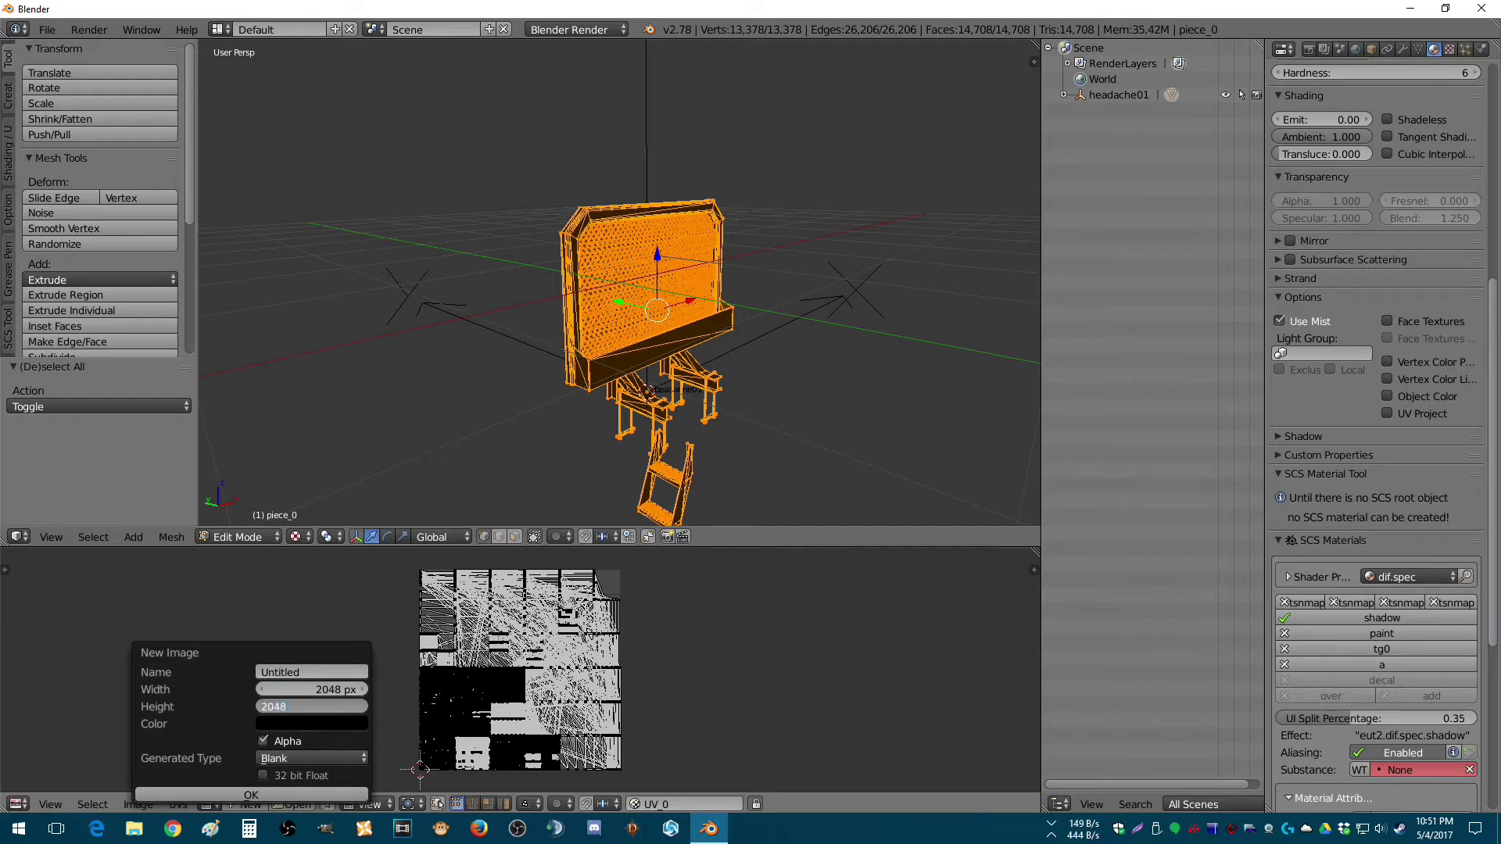
{"action": "key", "text": "Tab"}
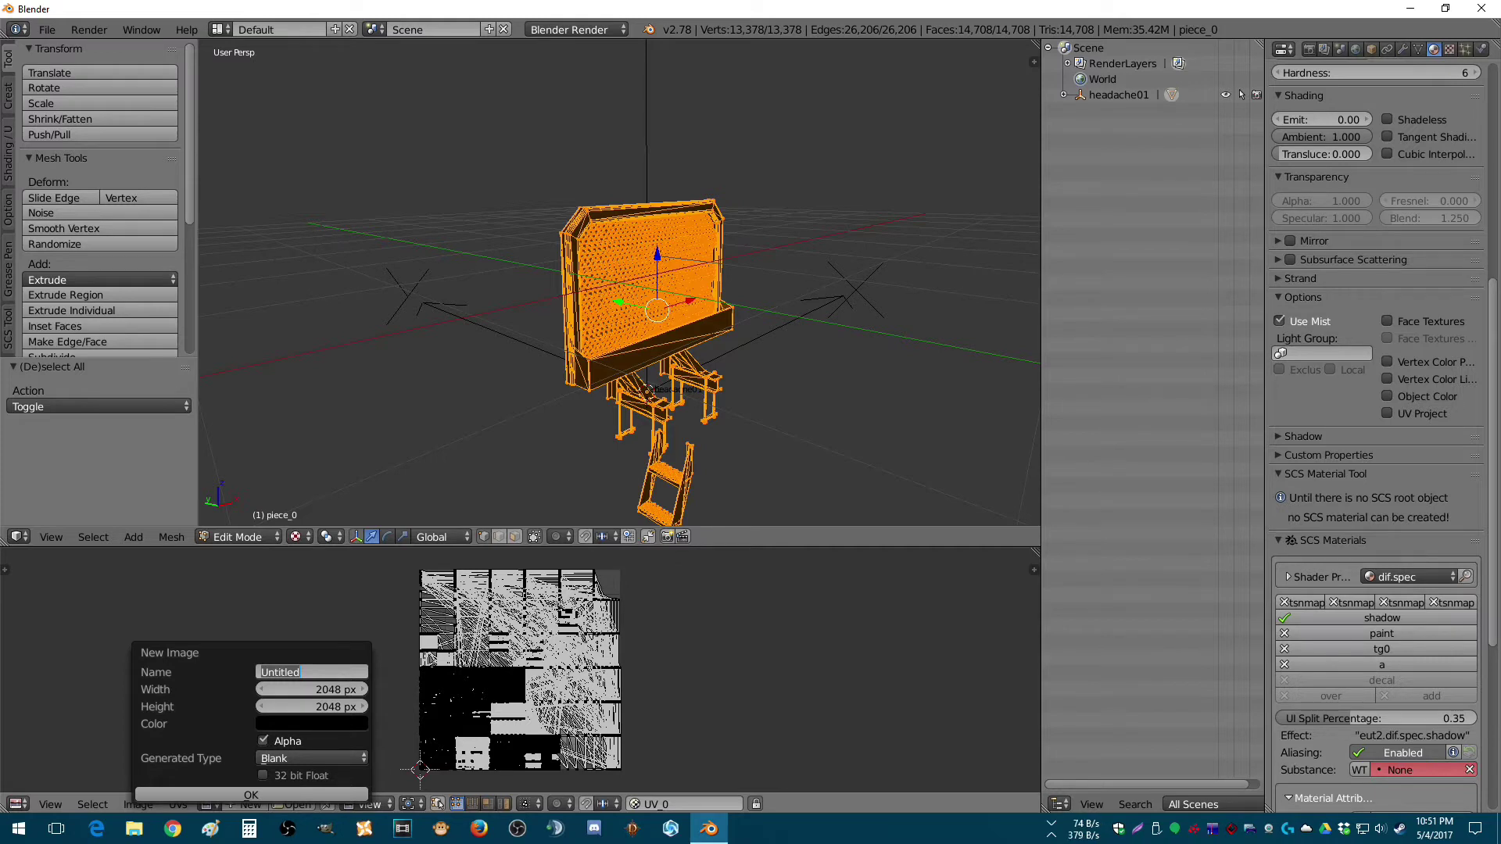
{"action": "type", "text": "rack1_ao"}
{"action": "key", "text": "Return"}
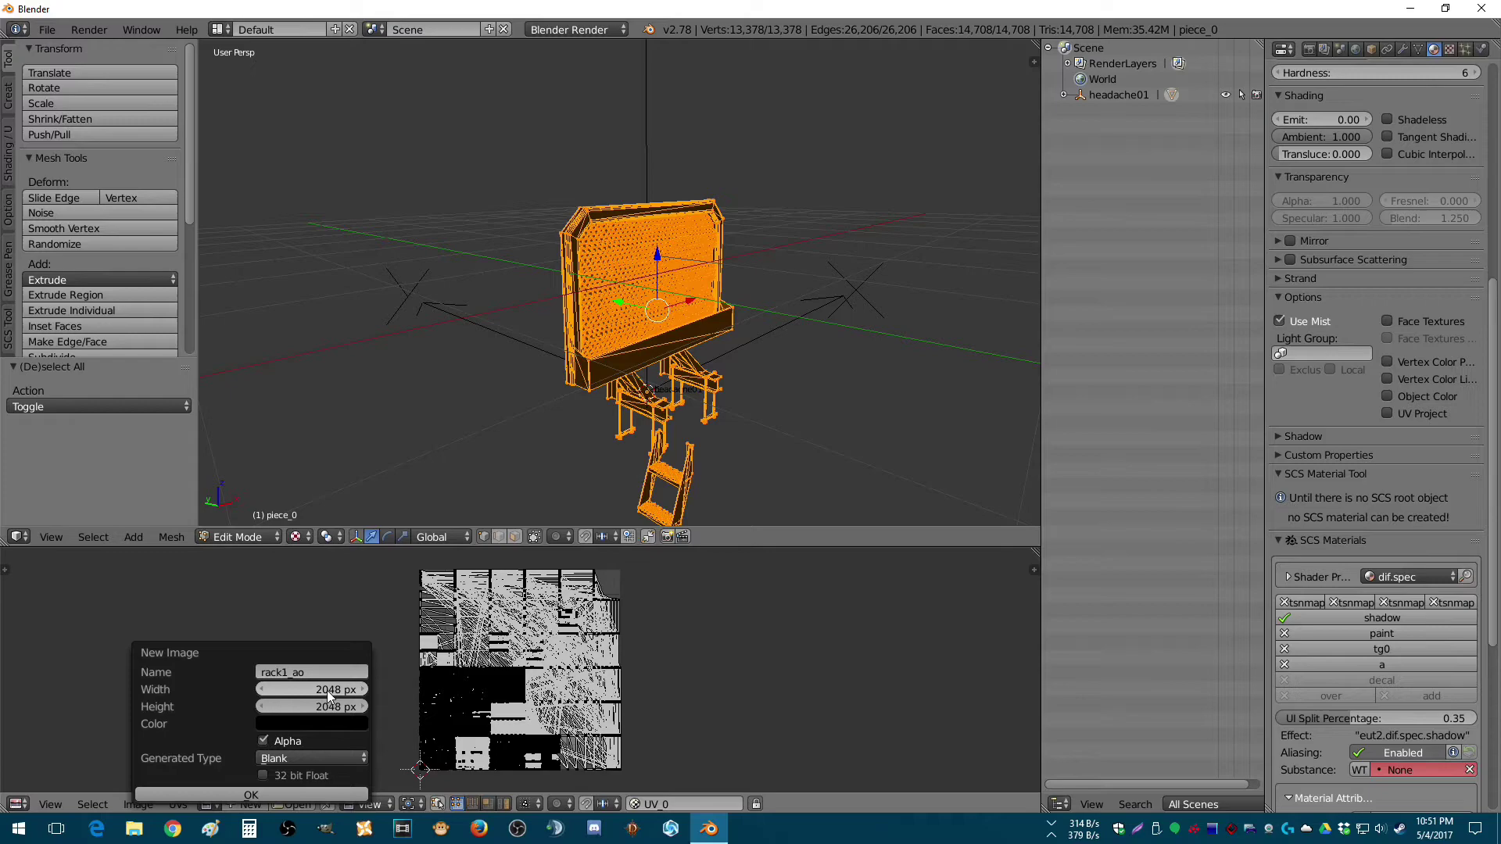
{"action": "left_click", "coordinate": [258, 795]}
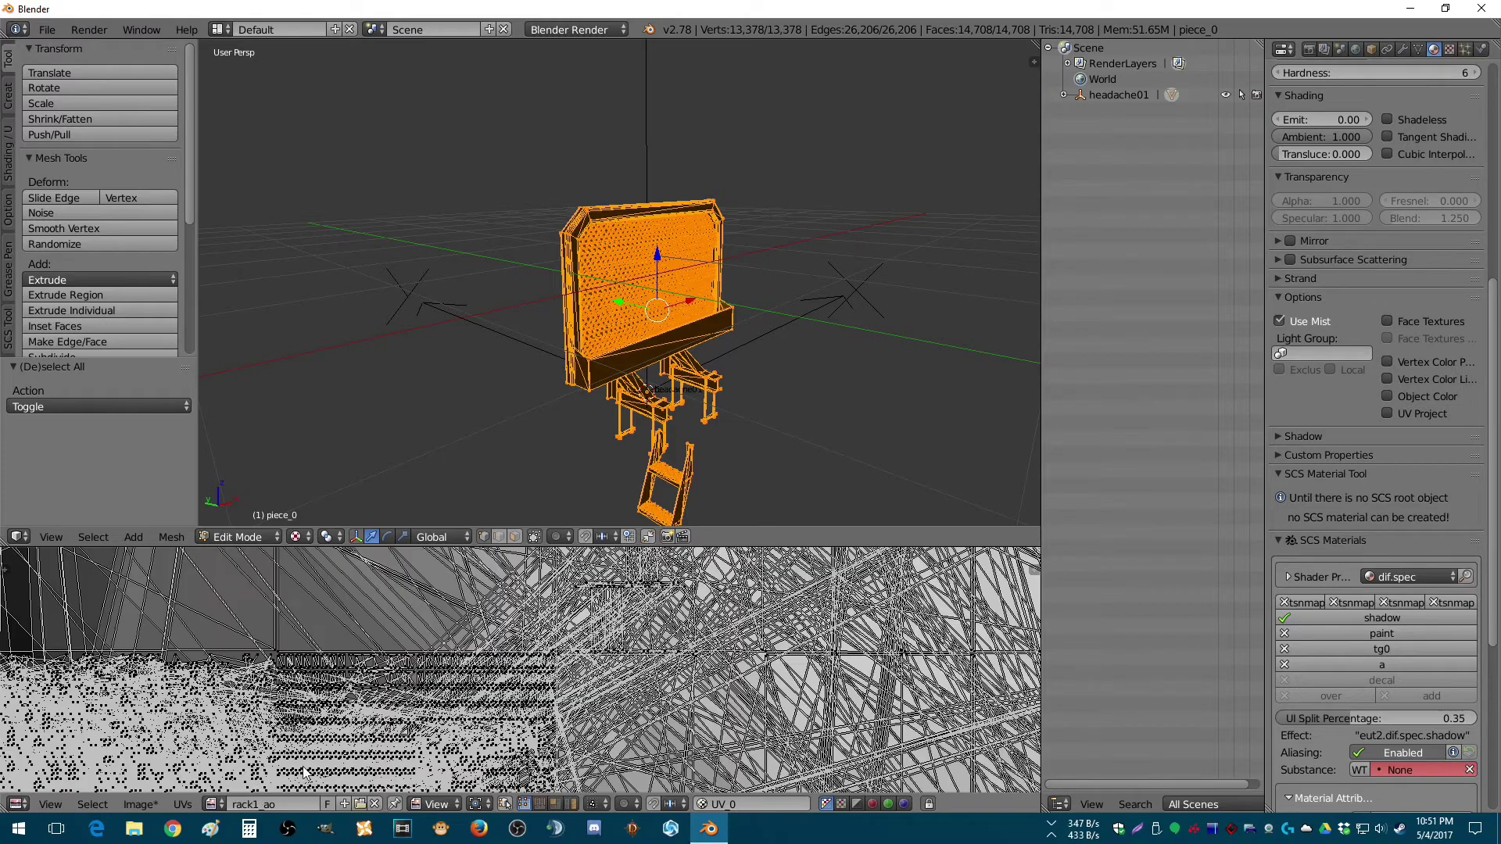
- Start saving the rack1_ao image as a new file and set its format to Targa
{"action": "scroll", "coordinate": [411, 707], "scroll_direction": "down", "scroll_amount": 8}
{"action": "scroll", "coordinate": [402, 674], "scroll_direction": "up", "scroll_amount": 2}
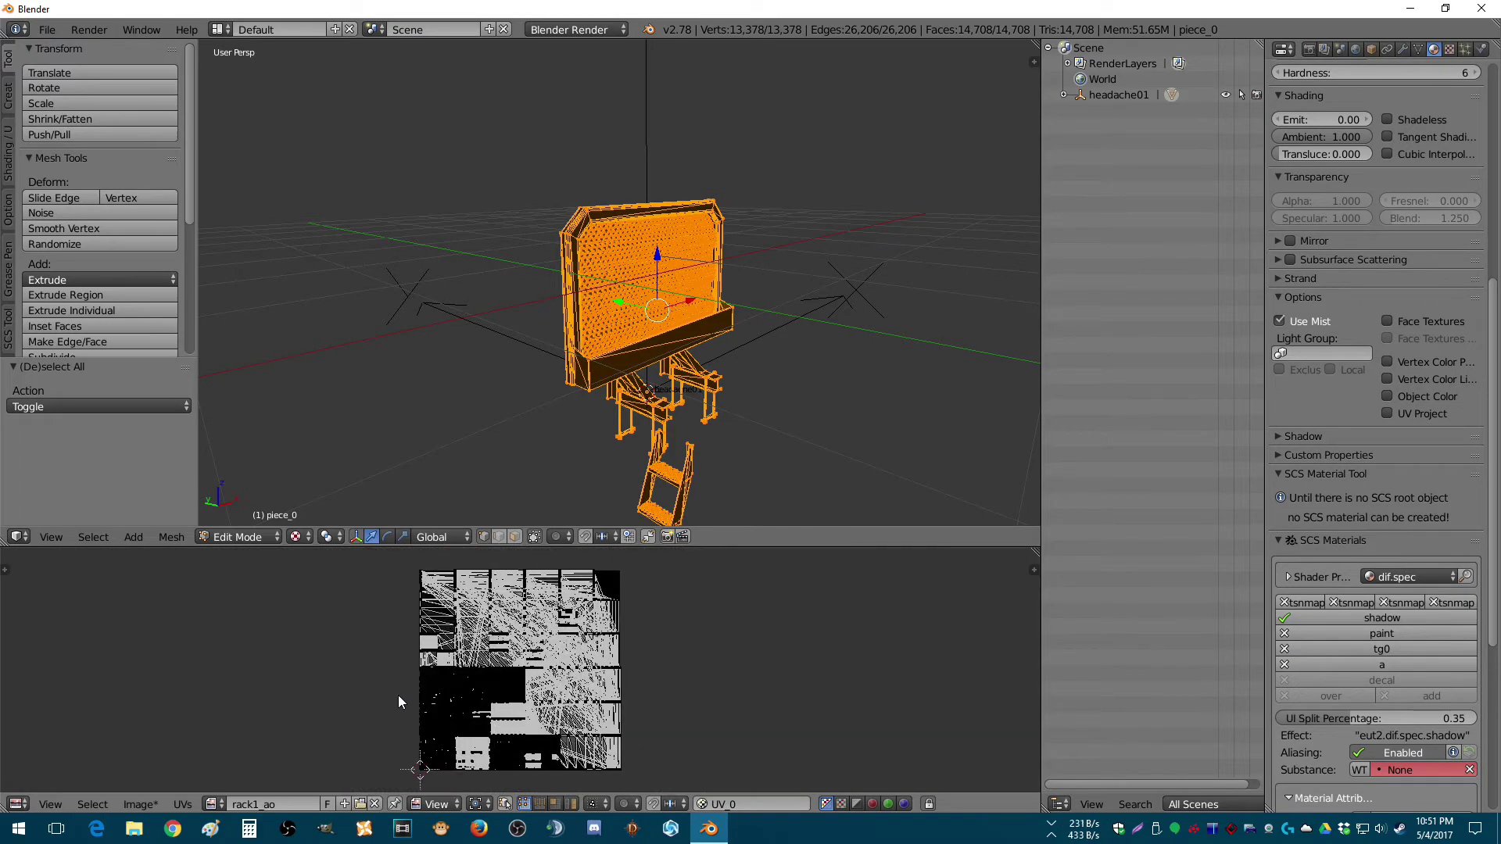
{"action": "left_click", "coordinate": [140, 804]}
{"action": "left_click", "coordinate": [189, 678]}
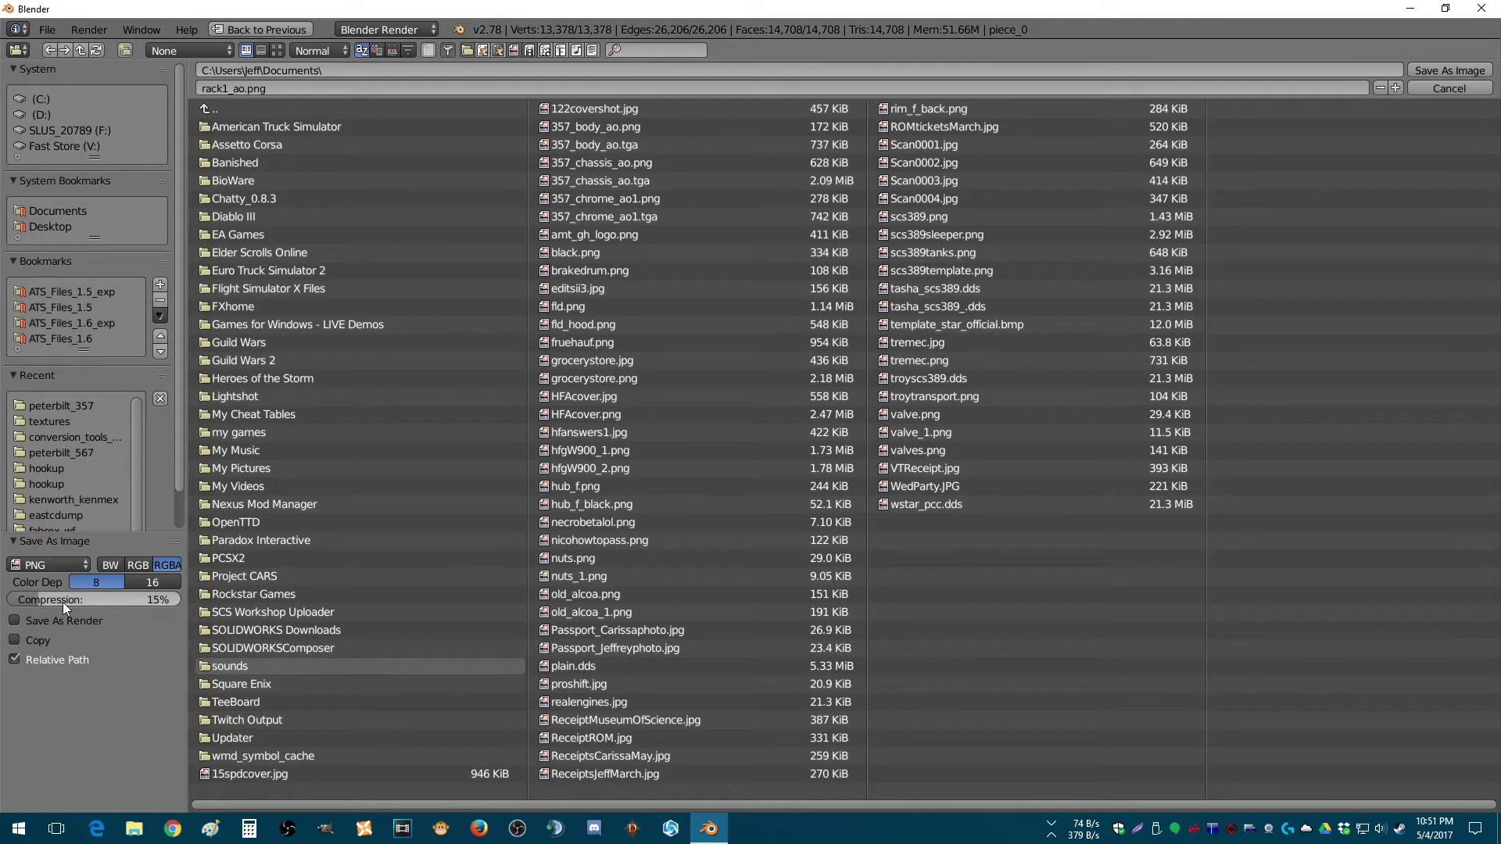
{"action": "left_click", "coordinate": [52, 566]}
{"action": "left_click", "coordinate": [50, 529]}
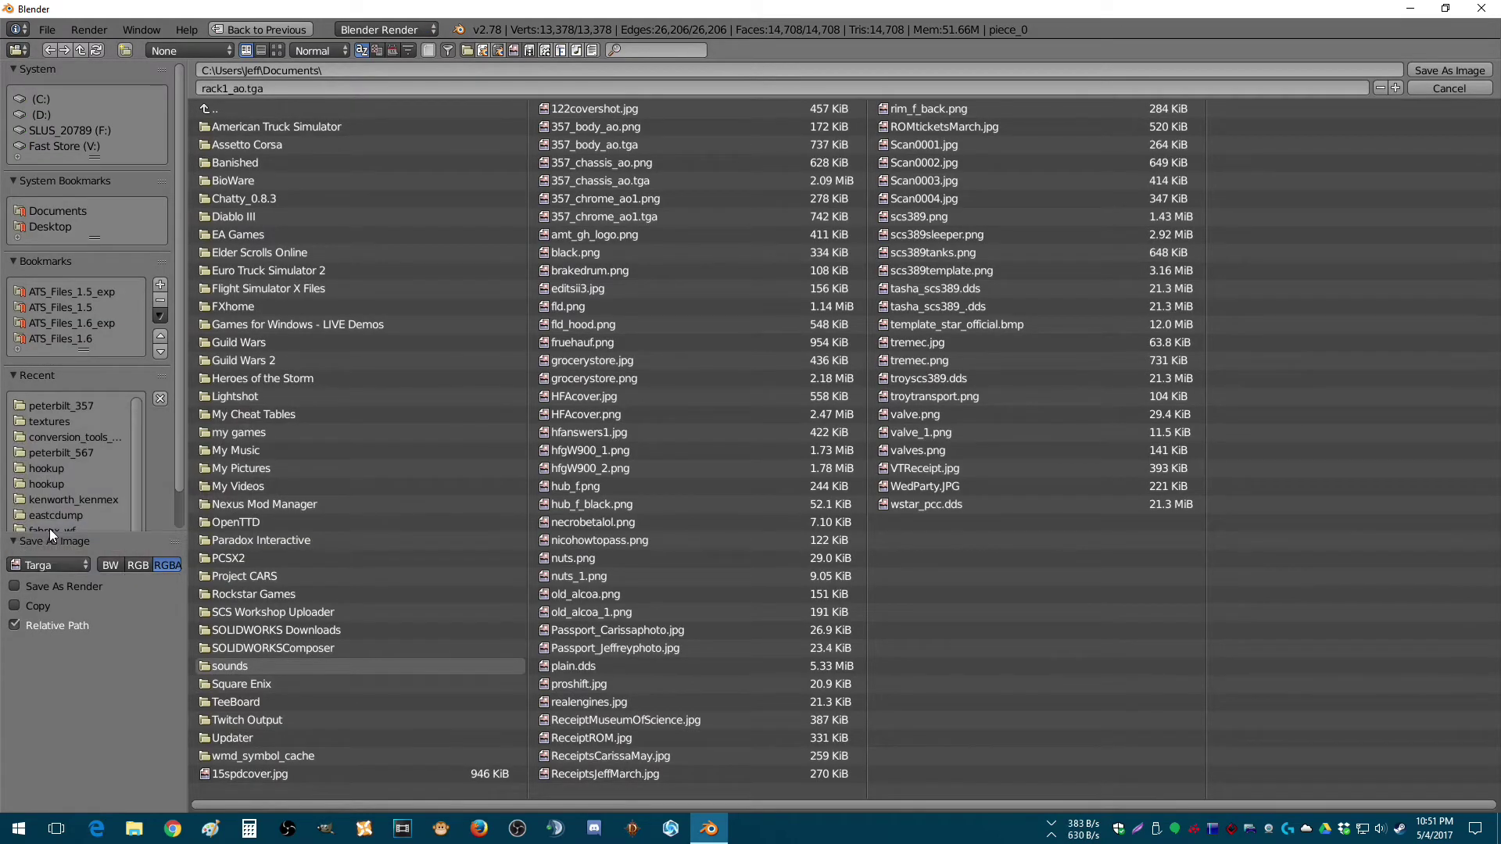
- Save the image as rack1_ao.tga in the textures folder inside upgrade\backside\peterbilt_357
{"action": "left_click", "coordinate": [58, 404]}
{"action": "left_click", "coordinate": [223, 110]}
{"action": "left_click", "coordinate": [223, 110]}
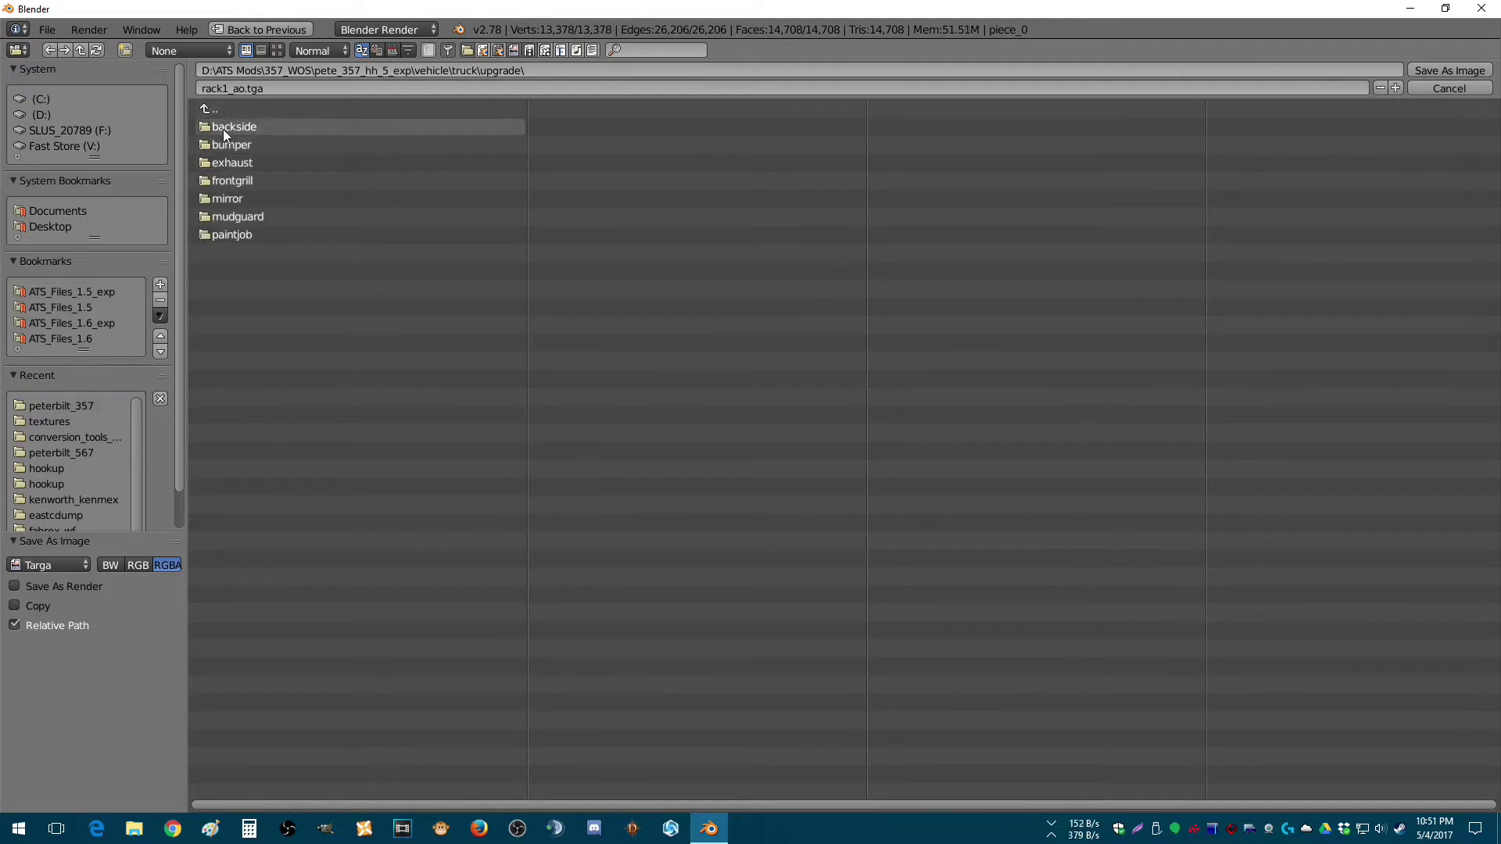
{"action": "left_click", "coordinate": [223, 128]}
{"action": "left_click", "coordinate": [223, 129]}
{"action": "left_click", "coordinate": [223, 128]}
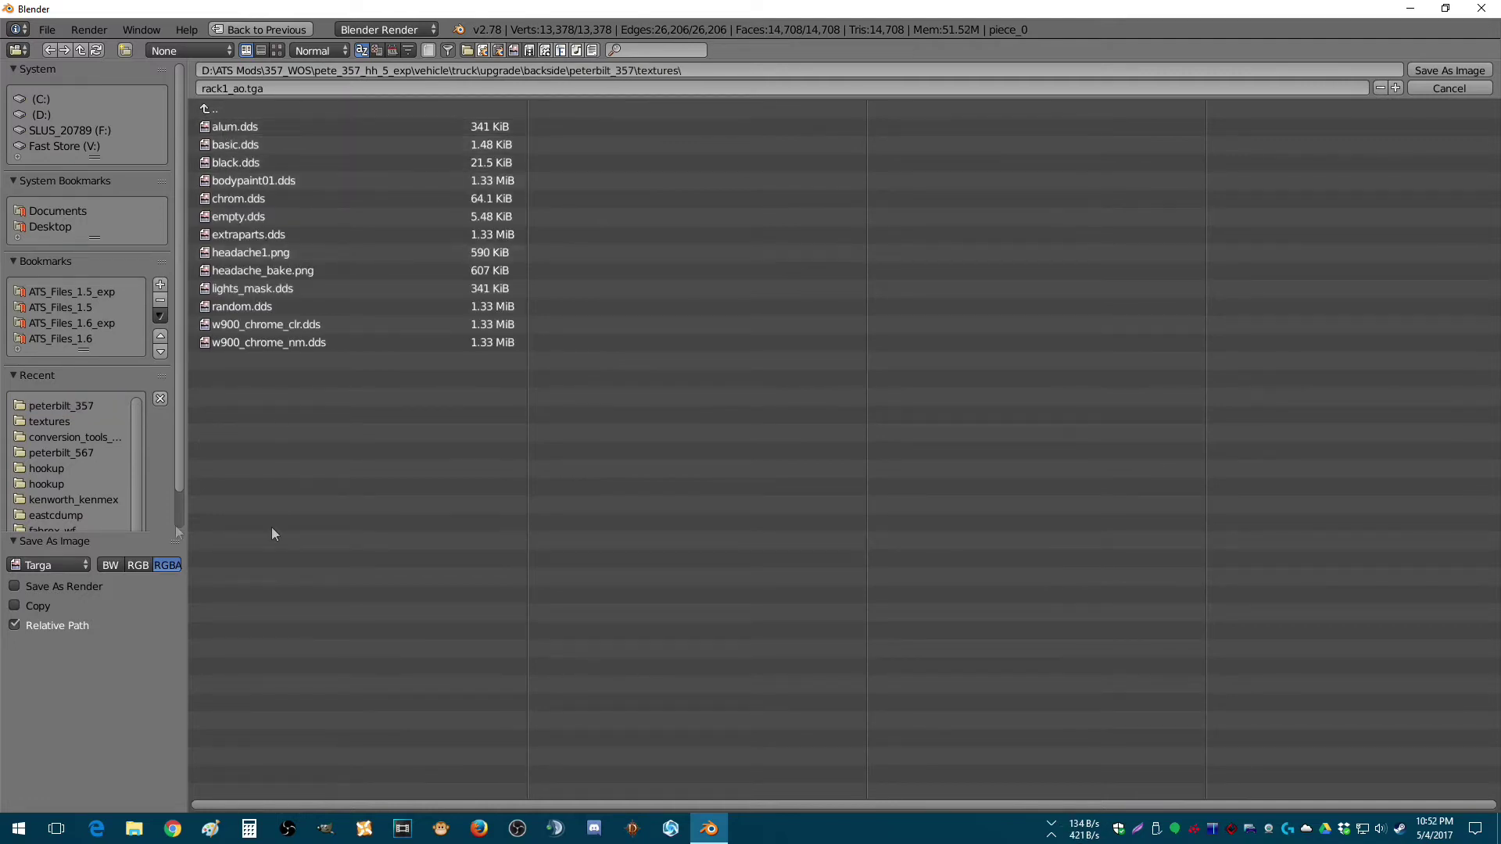
{"action": "left_click", "coordinate": [1440, 69]}
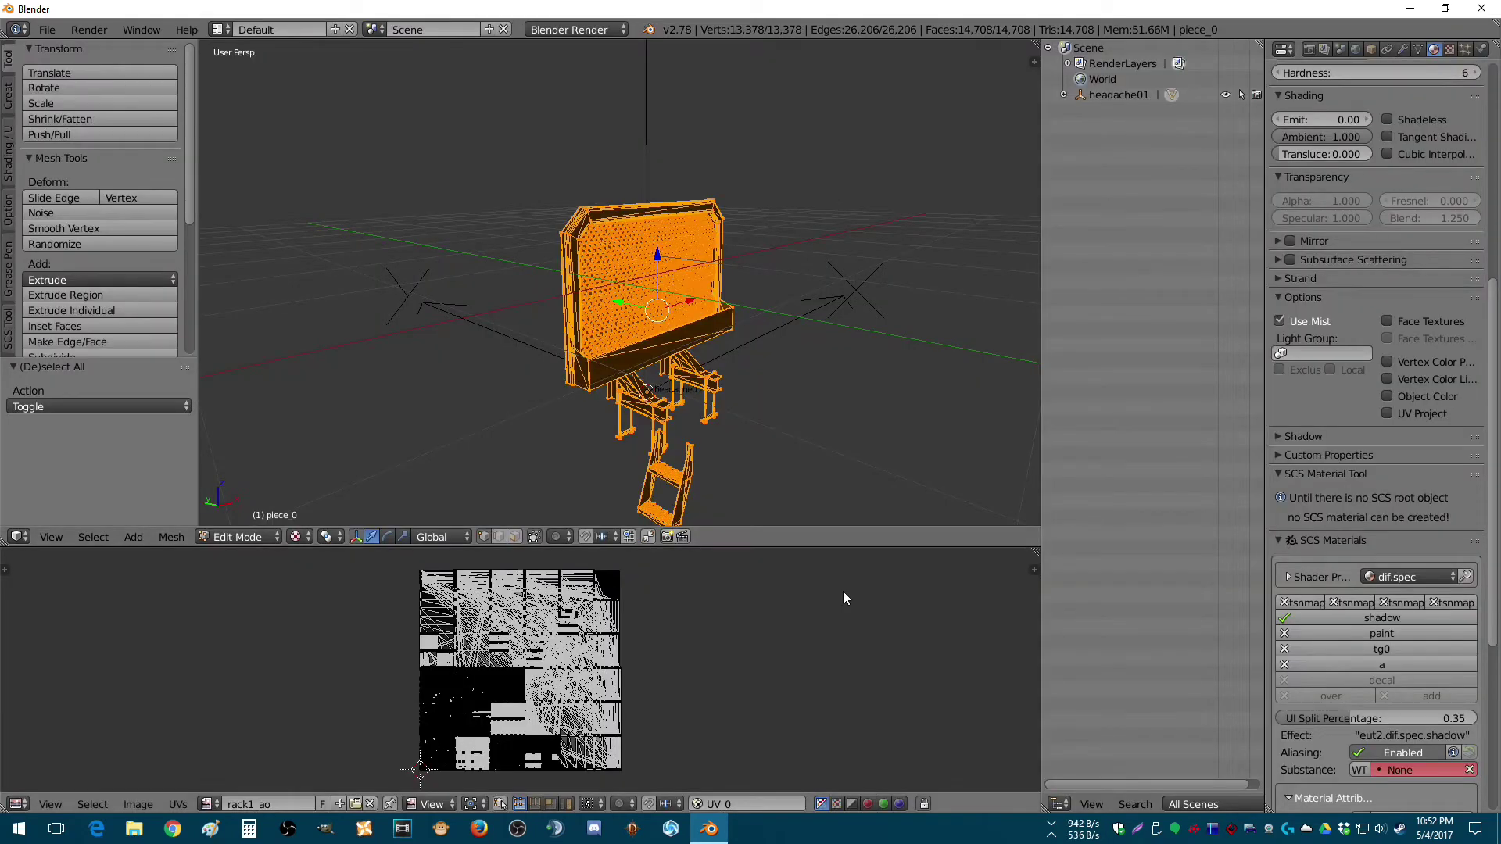
- Assign rack1_ao.tga from the textures folder as the base texture of the headache rack's SCS material
{"action": "scroll", "coordinate": [1344, 633], "scroll_direction": "down", "scroll_amount": 3}
{"action": "scroll", "coordinate": [1346, 634], "scroll_direction": "down", "scroll_amount": 8}
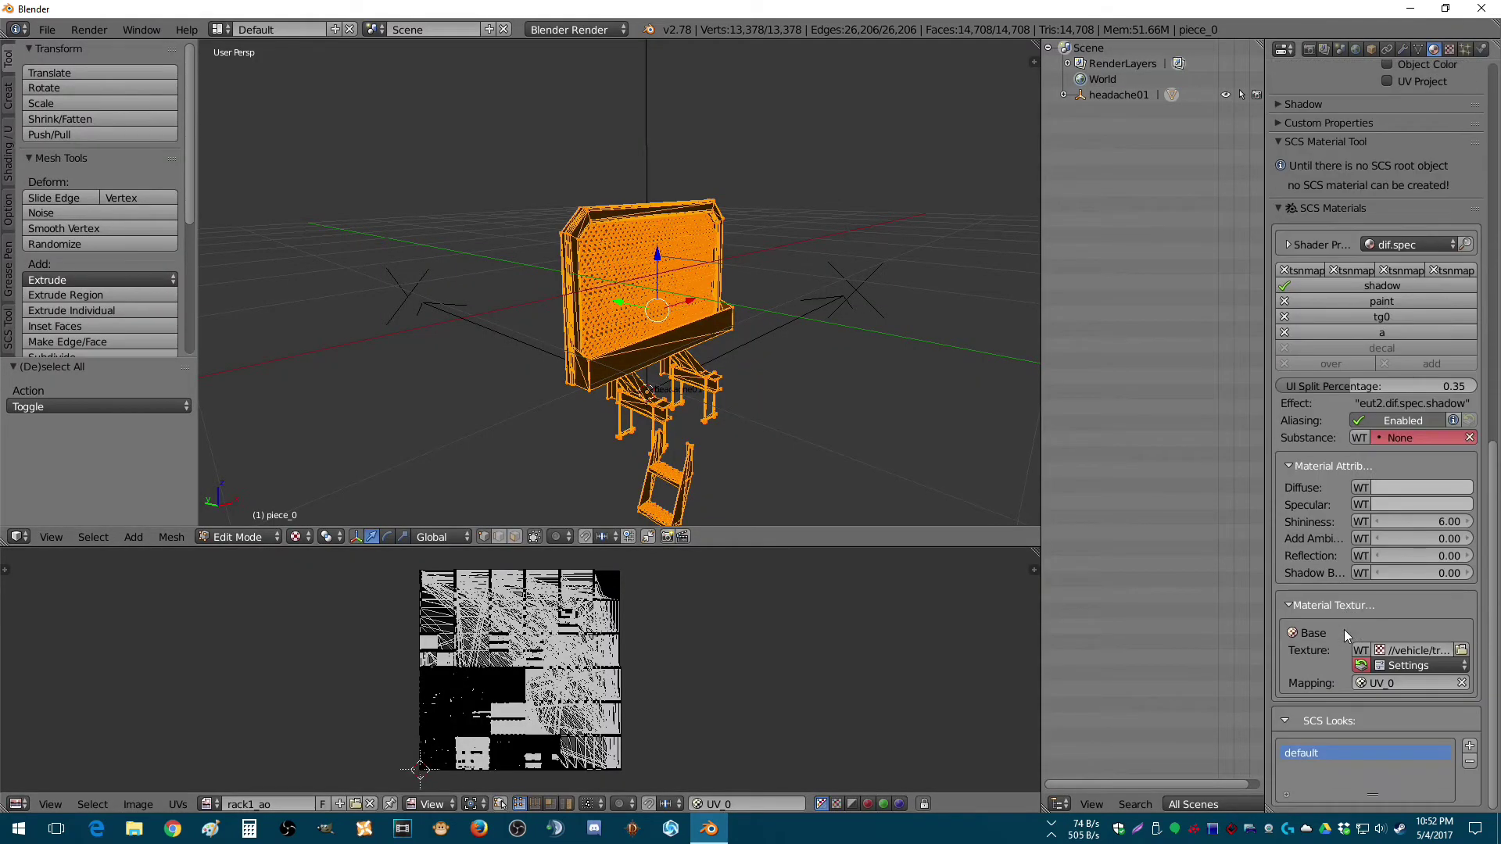
{"action": "left_click", "coordinate": [1461, 651]}
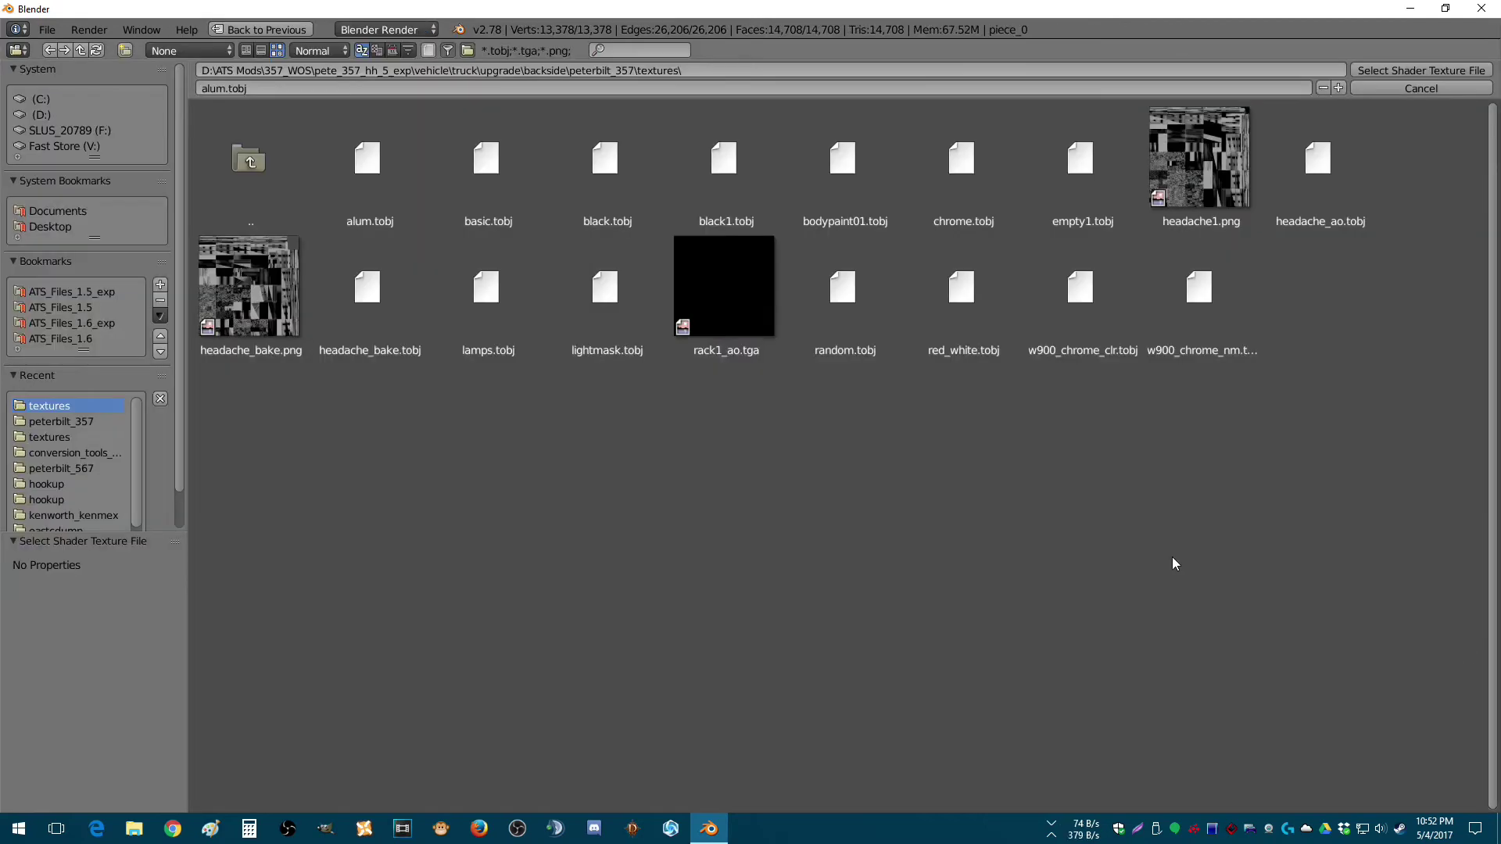
{"action": "left_click", "coordinate": [723, 297]}
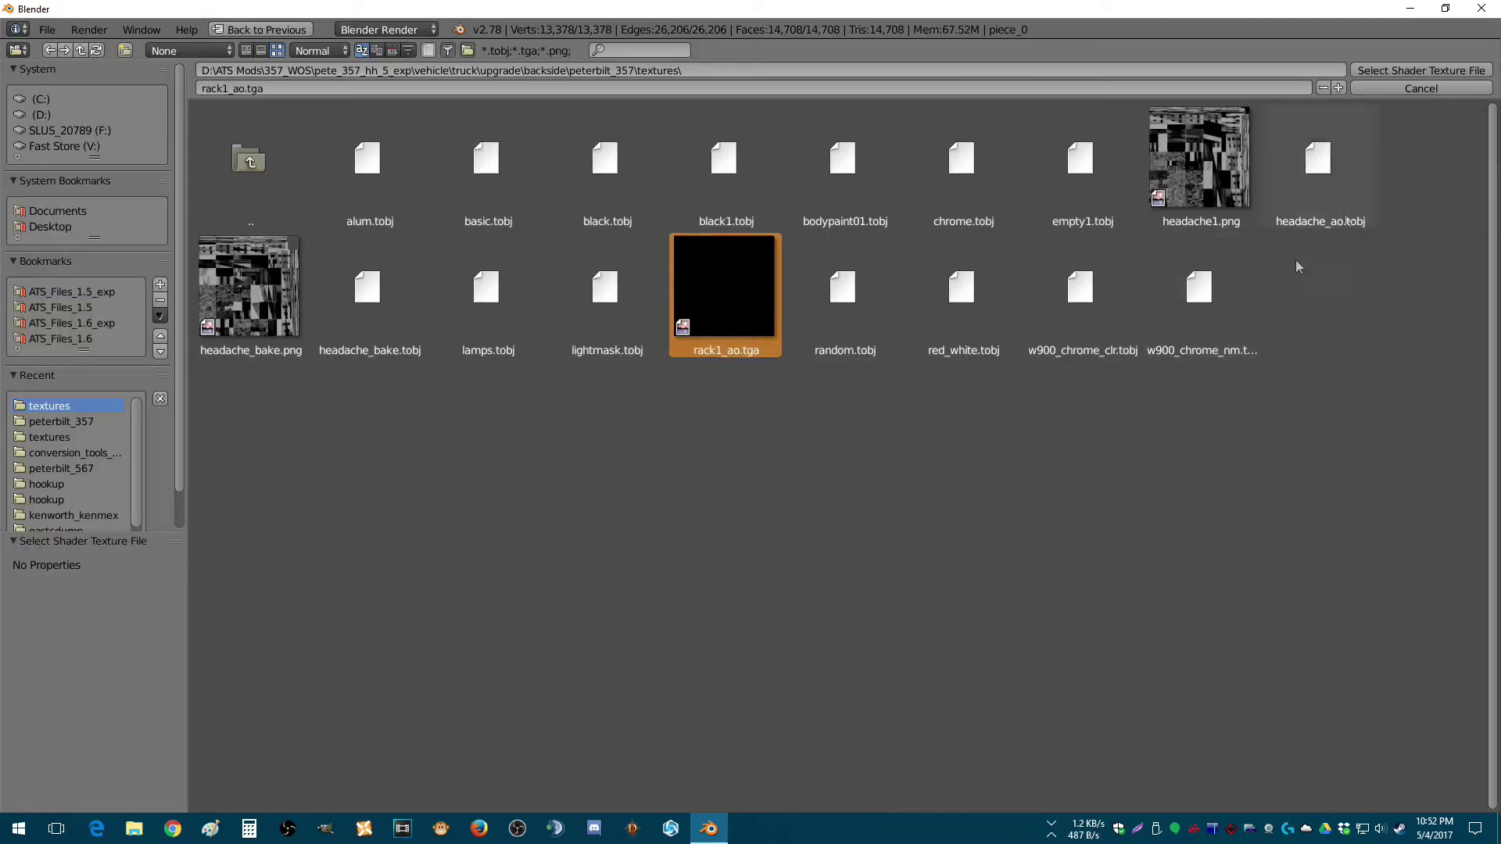
{"action": "left_click", "coordinate": [1422, 70]}
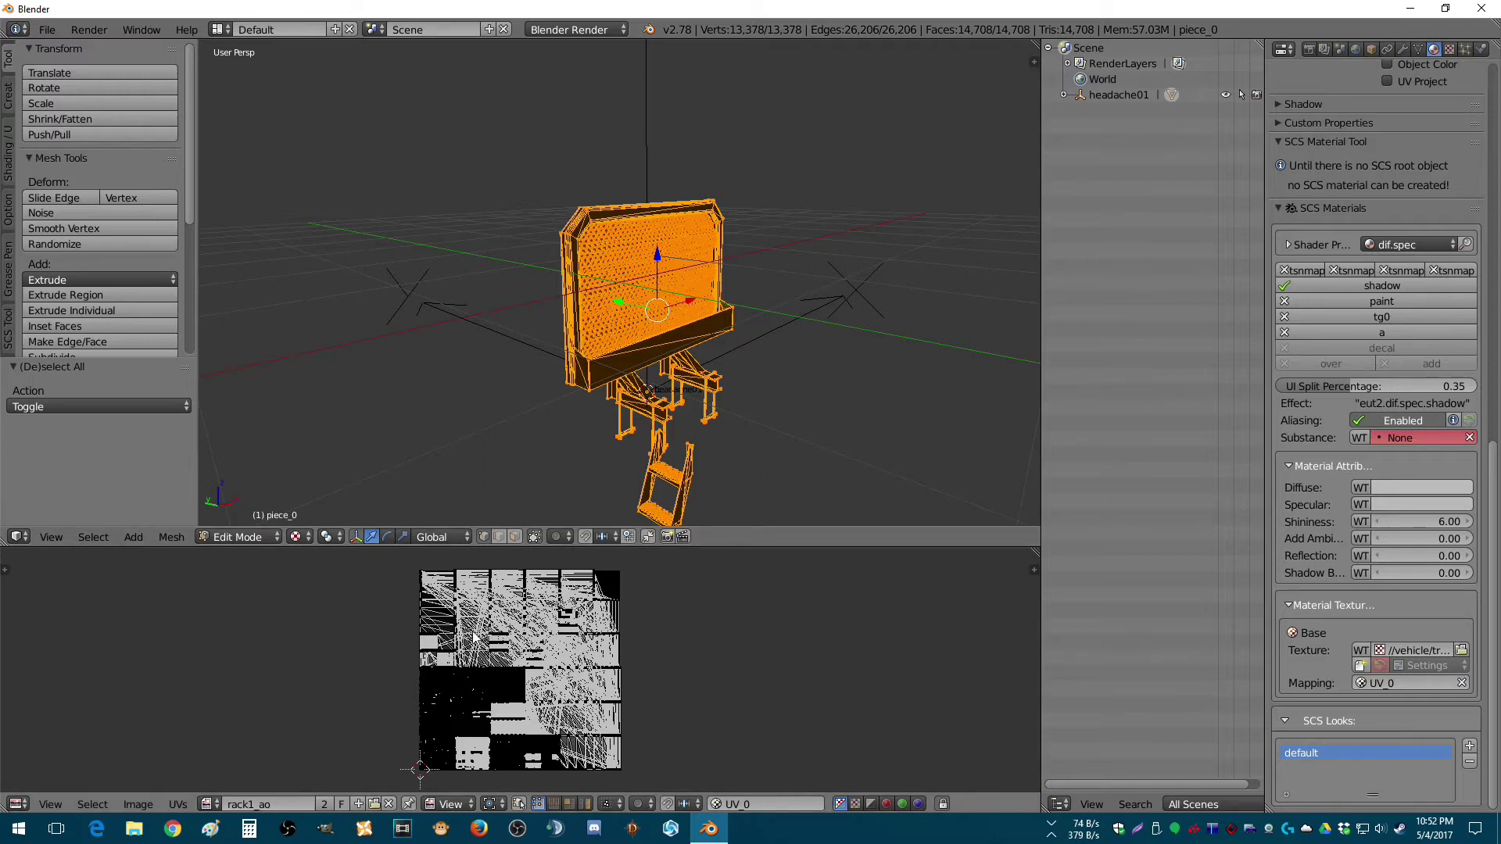
- Unwrap the selected rack geometry with Smart UV Project, using an angle limit of 66 and an island margin of 0.00
{"action": "left_click", "coordinate": [171, 537]}
{"action": "mouse_move", "coordinate": [201, 412]}
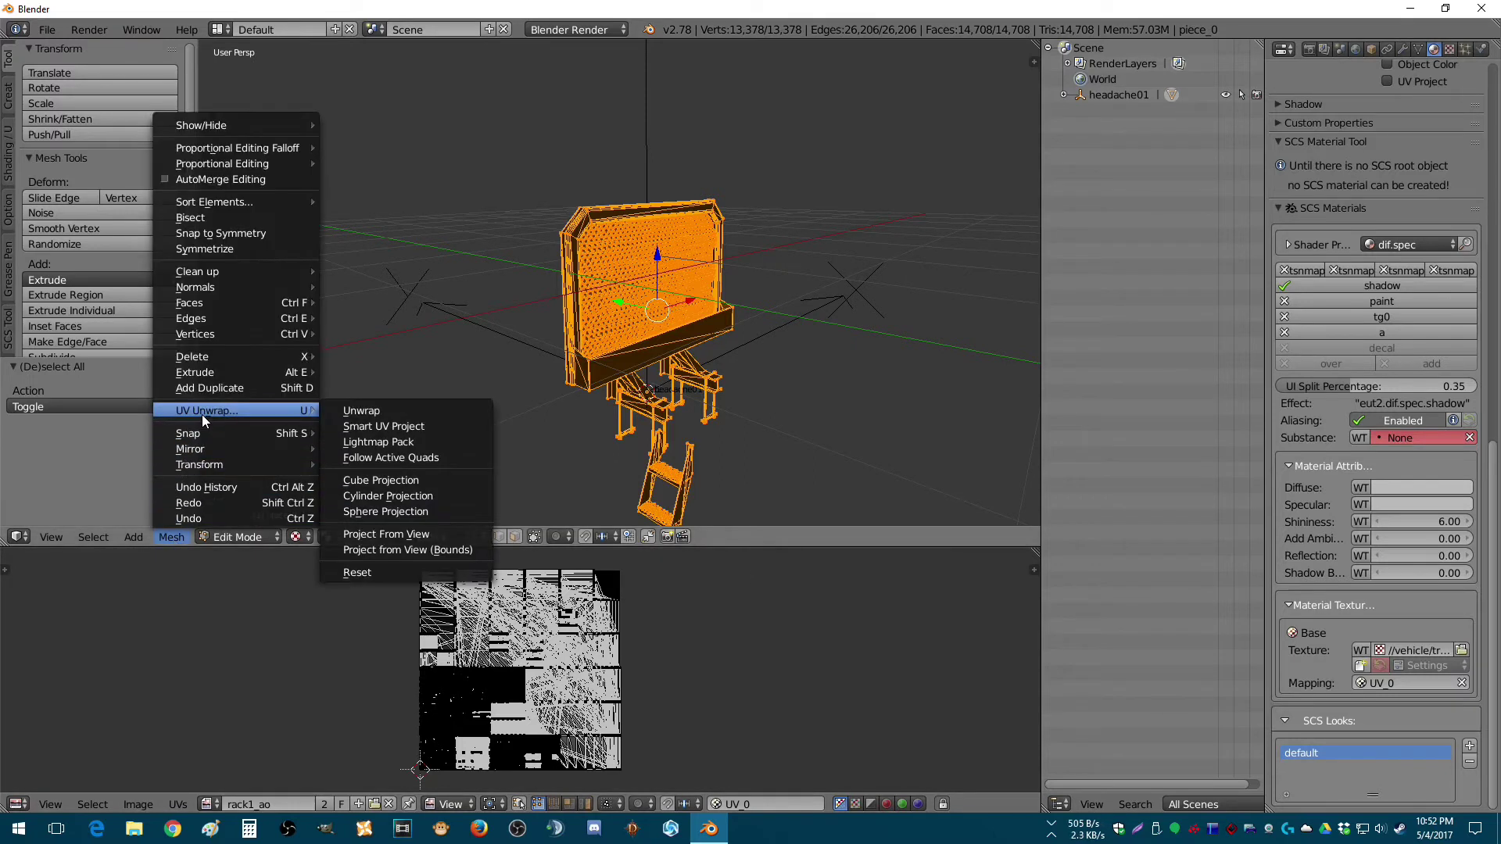
{"action": "left_click", "coordinate": [381, 426]}
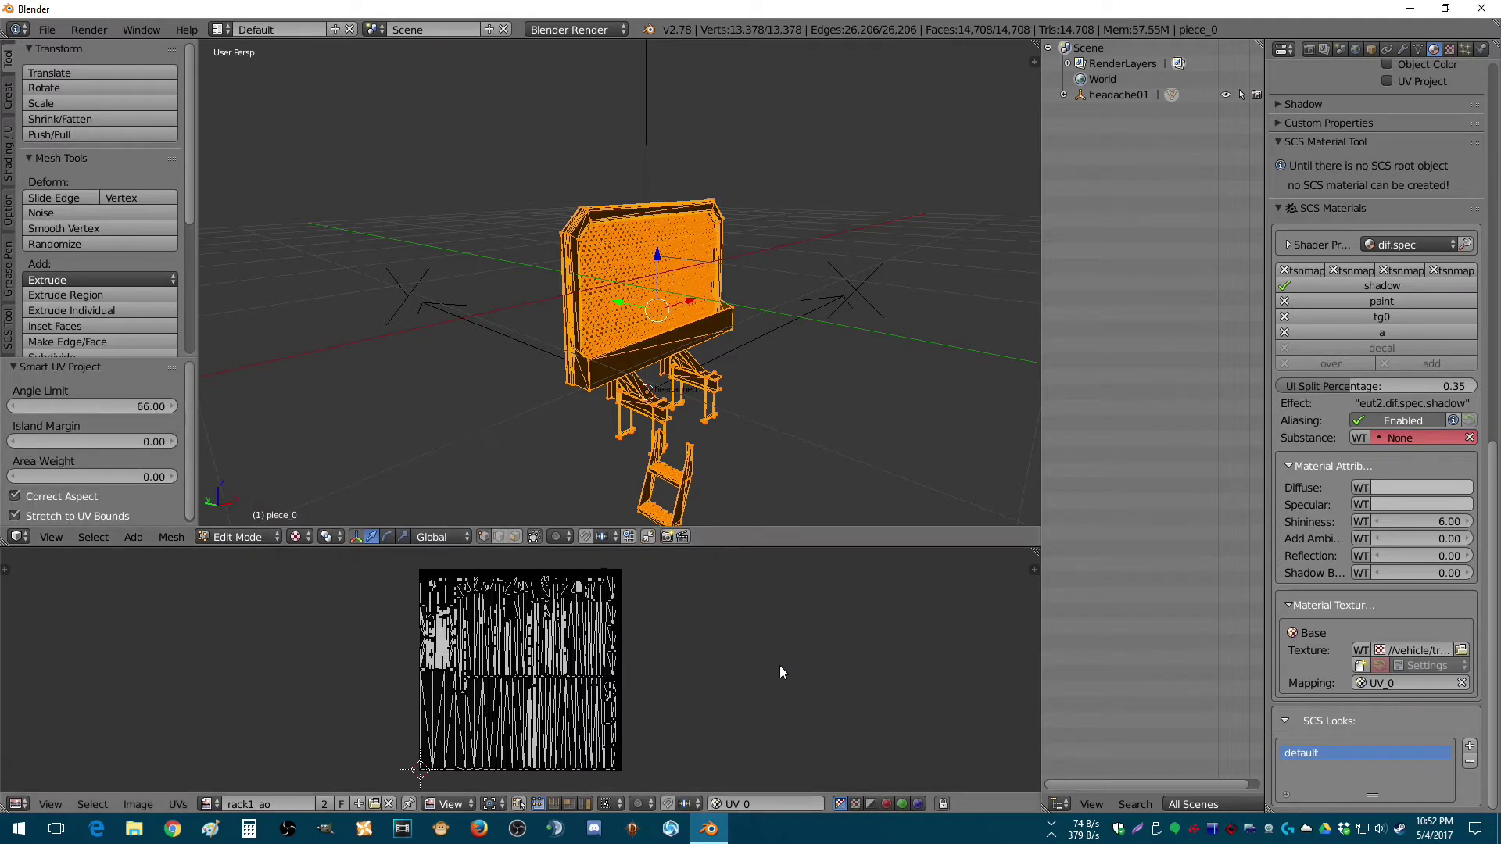
- Leave Edit Mode and add two Hemi lamps high above the headache rack, one on each side of it
{"action": "scroll", "coordinate": [743, 469], "scroll_direction": "down", "scroll_amount": 4}
{"action": "scroll", "coordinate": [625, 289], "scroll_direction": "down", "scroll_amount": 6}
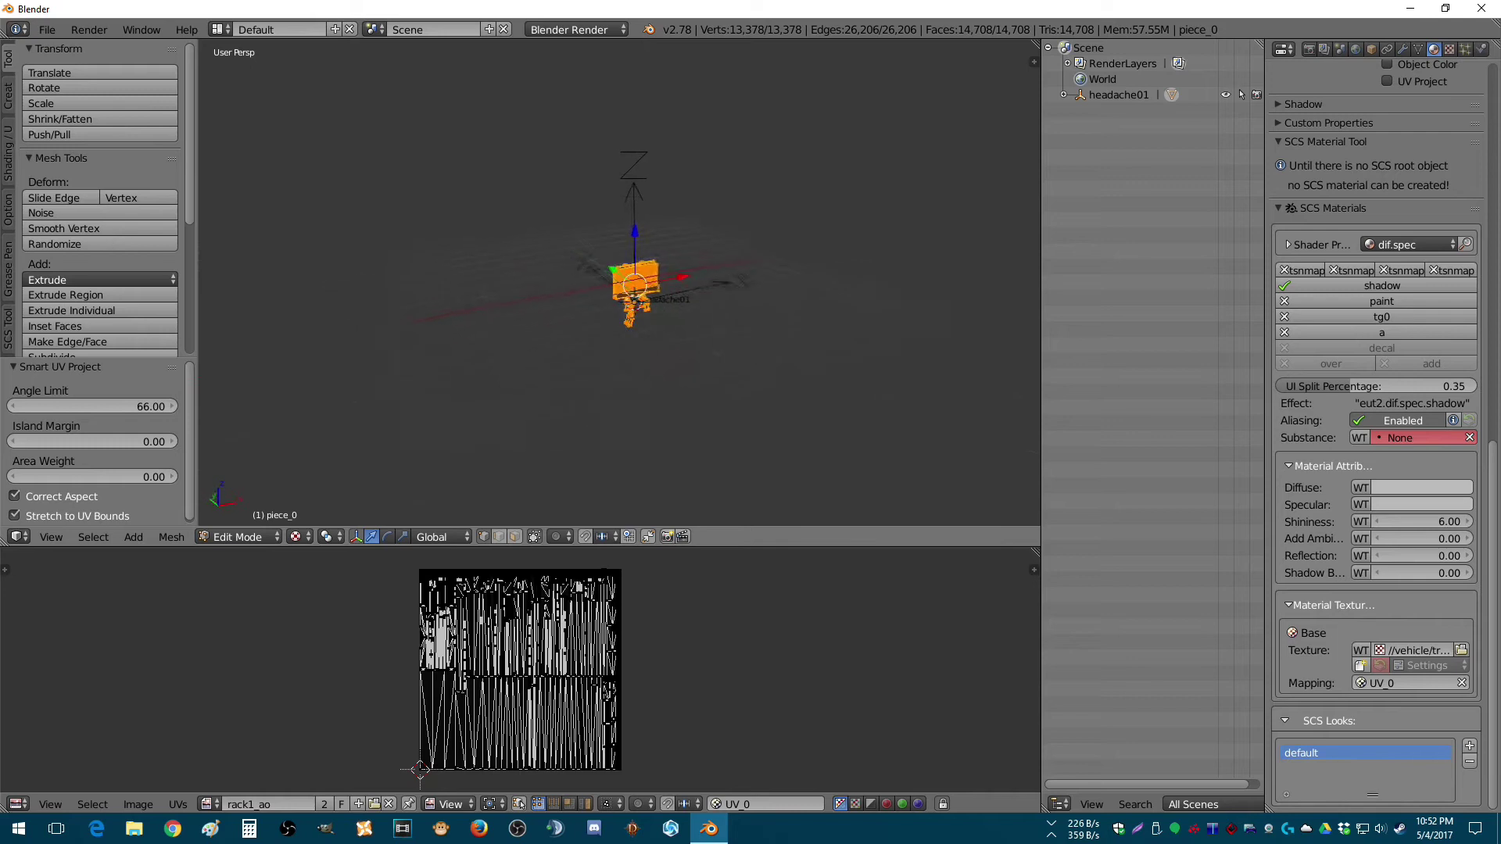
{"action": "left_click", "coordinate": [523, 125]}
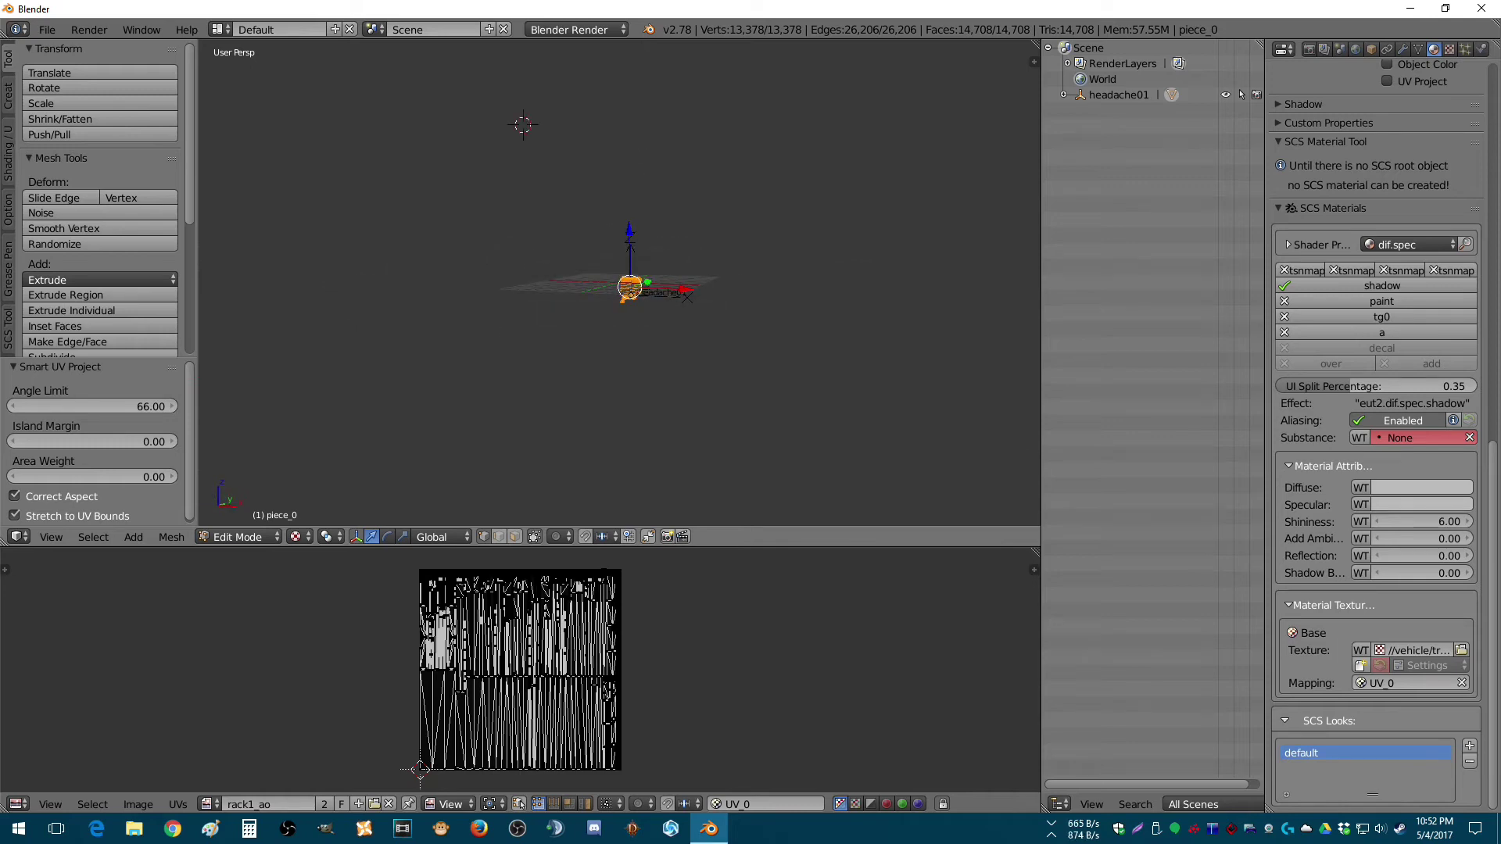
{"action": "key", "text": "Tab"}
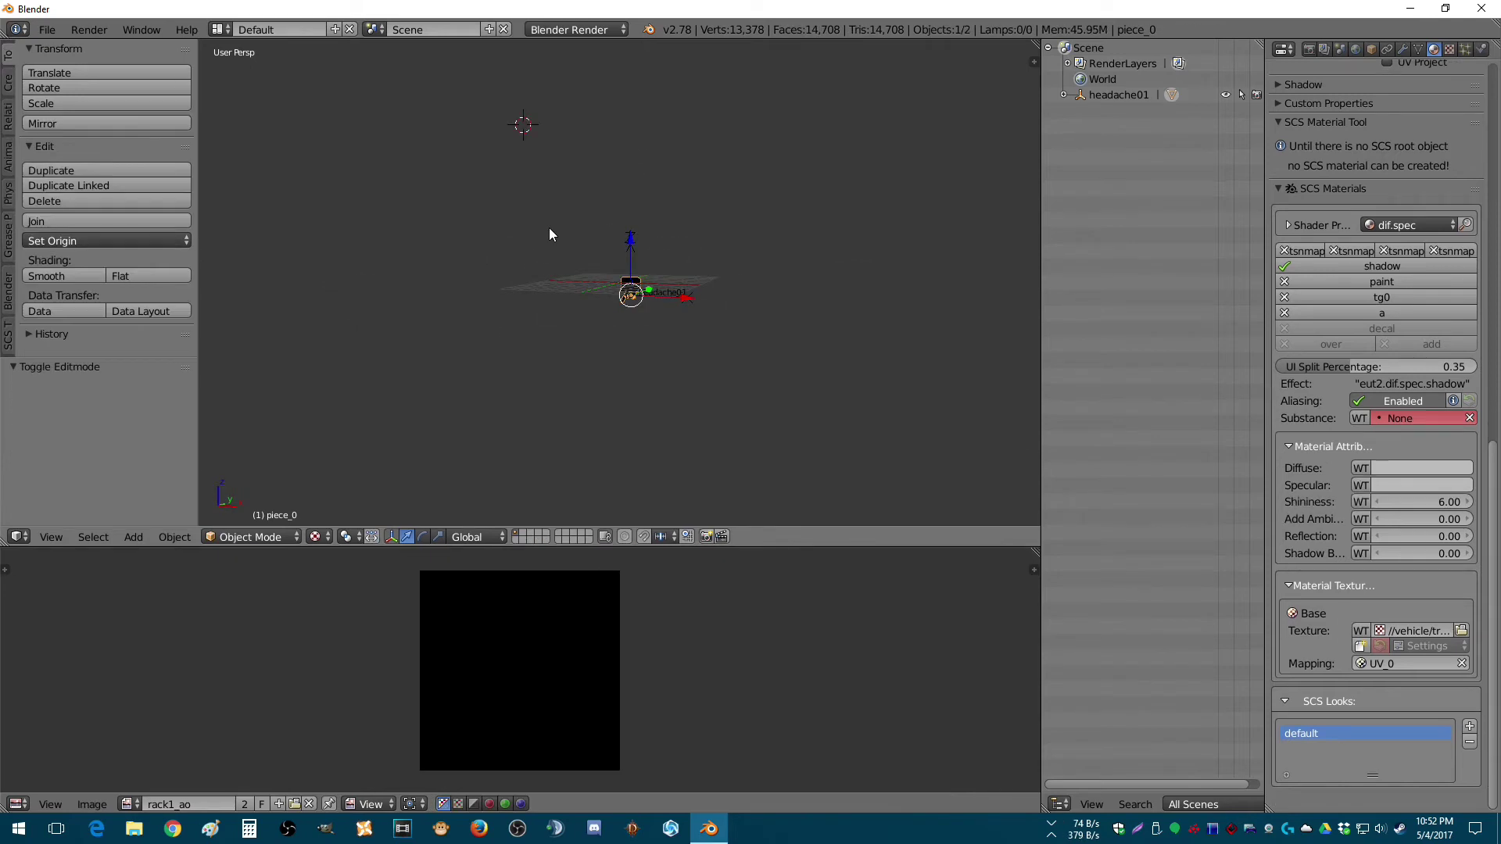
{"action": "left_click", "coordinate": [7, 82]}
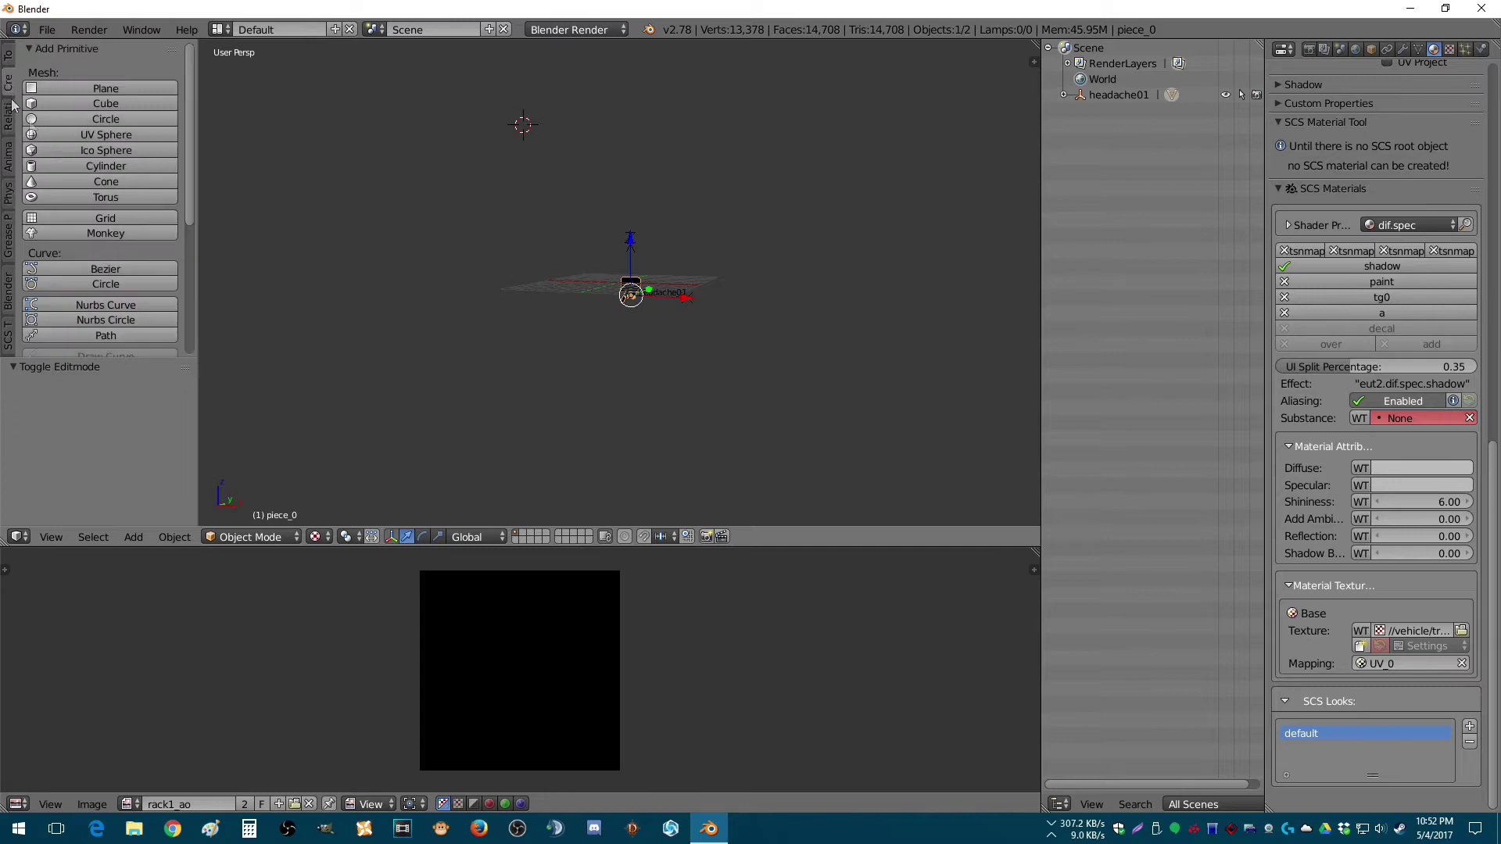
{"action": "scroll", "coordinate": [83, 272], "scroll_direction": "down", "scroll_amount": 4}
{"action": "left_click", "coordinate": [86, 312]}
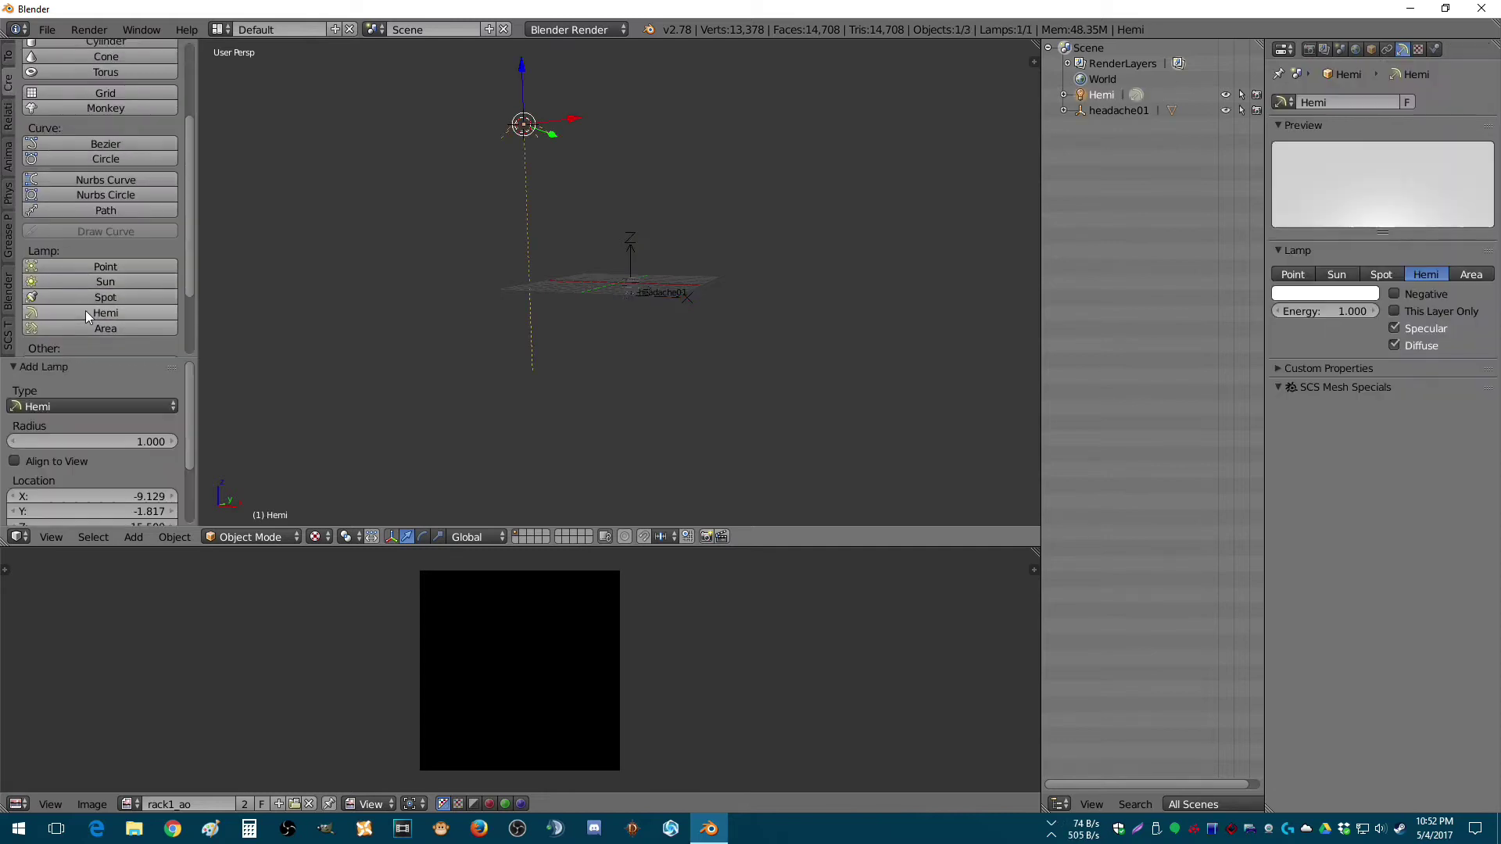
{"action": "middle_click_drag", "start_coordinate": [617, 260], "coordinate": [648, 289]}
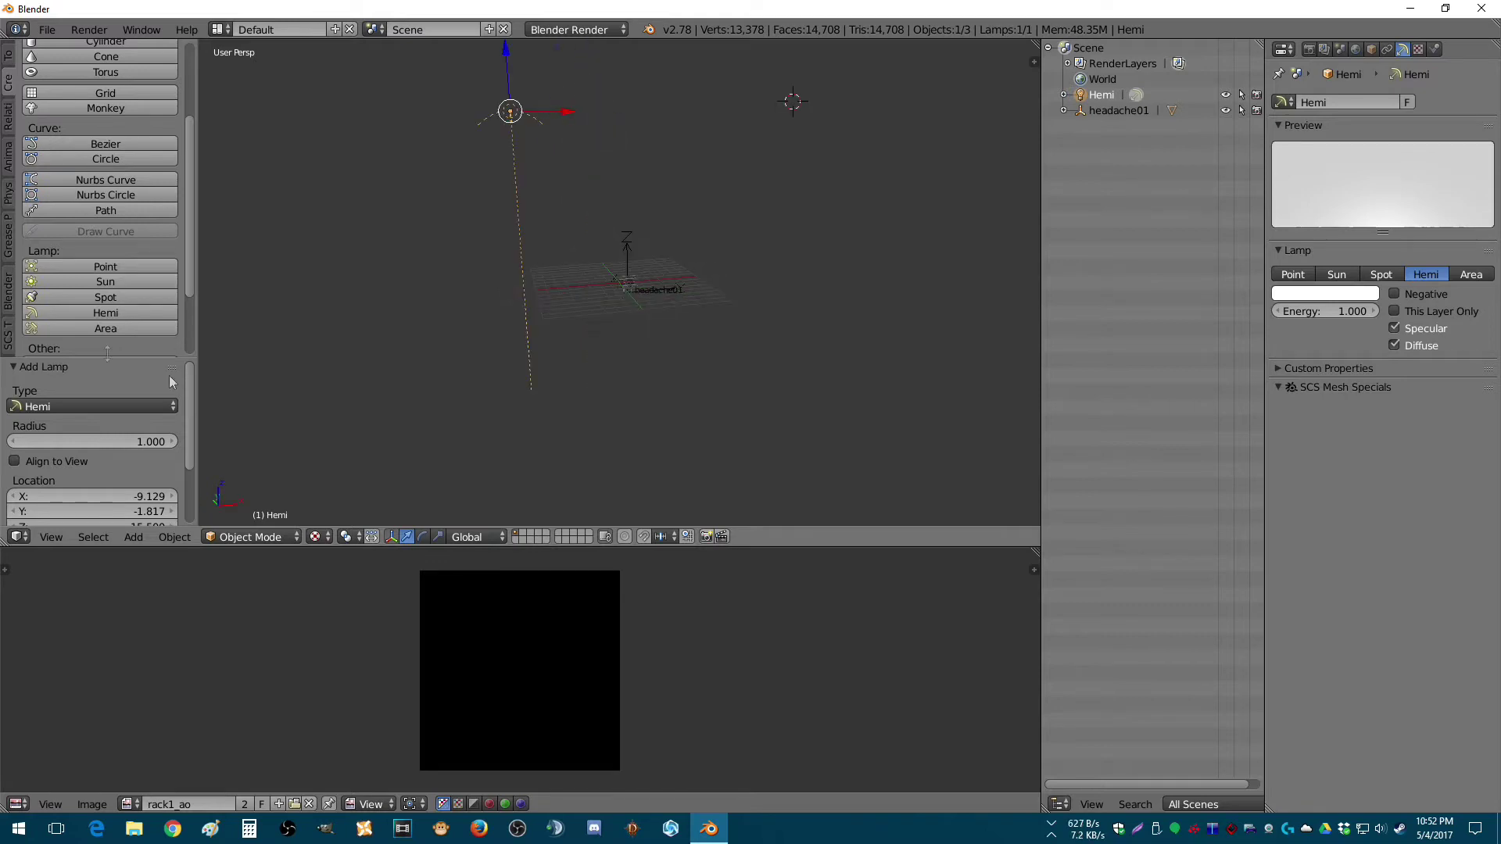
{"action": "left_click", "coordinate": [100, 314]}
- Reselect the headache rack mesh and return it to Edit Mode with all of its geometry selected
{"action": "scroll", "coordinate": [623, 305], "scroll_direction": "up", "scroll_amount": 6}
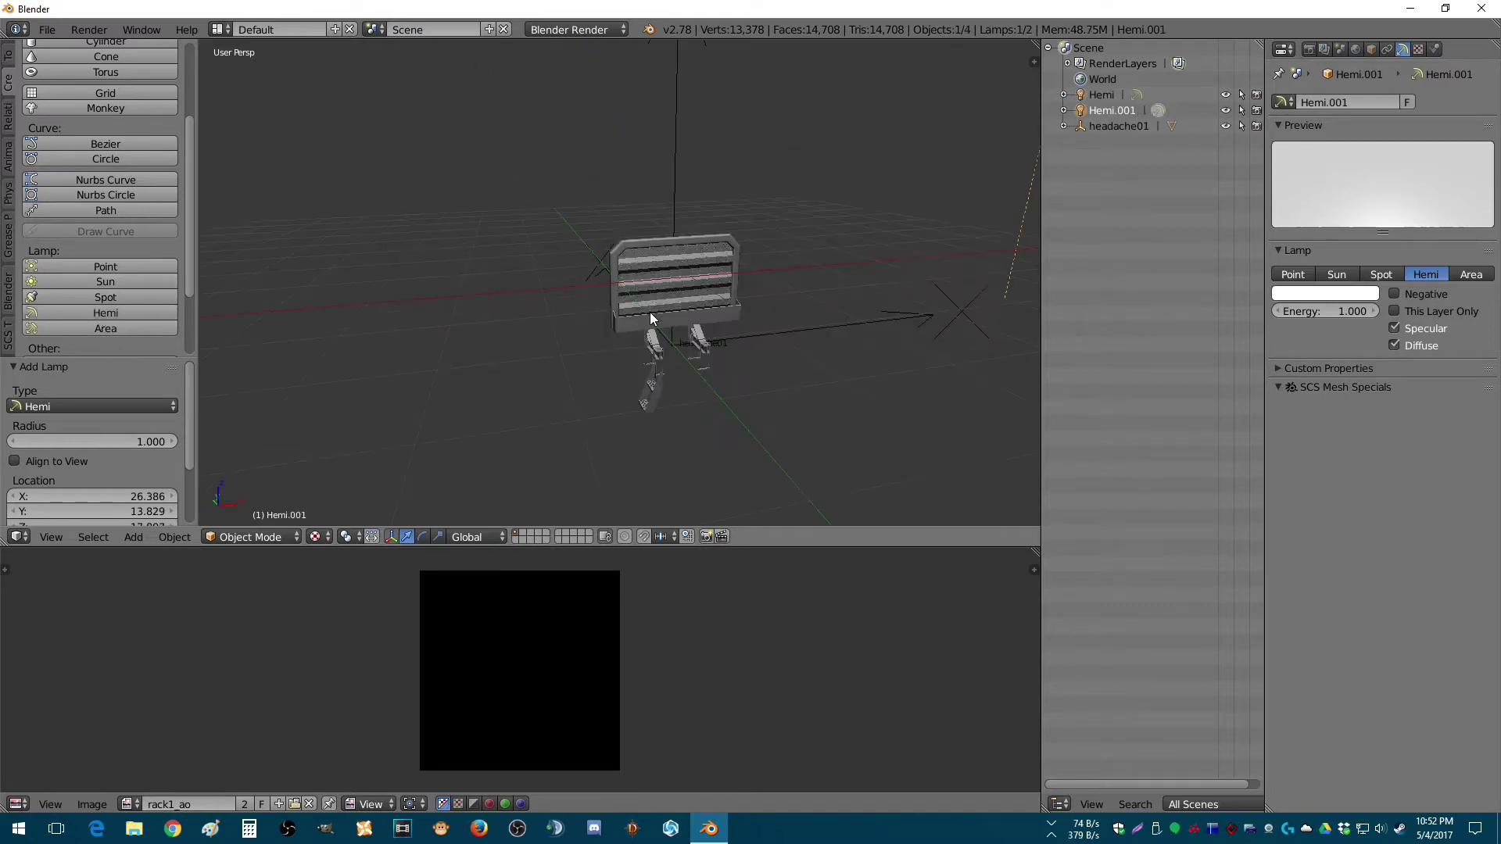
{"action": "right_click", "coordinate": [626, 272]}
{"action": "scroll", "coordinate": [668, 349], "scroll_direction": "up", "scroll_amount": 3}
{"action": "key", "text": "Tab"}
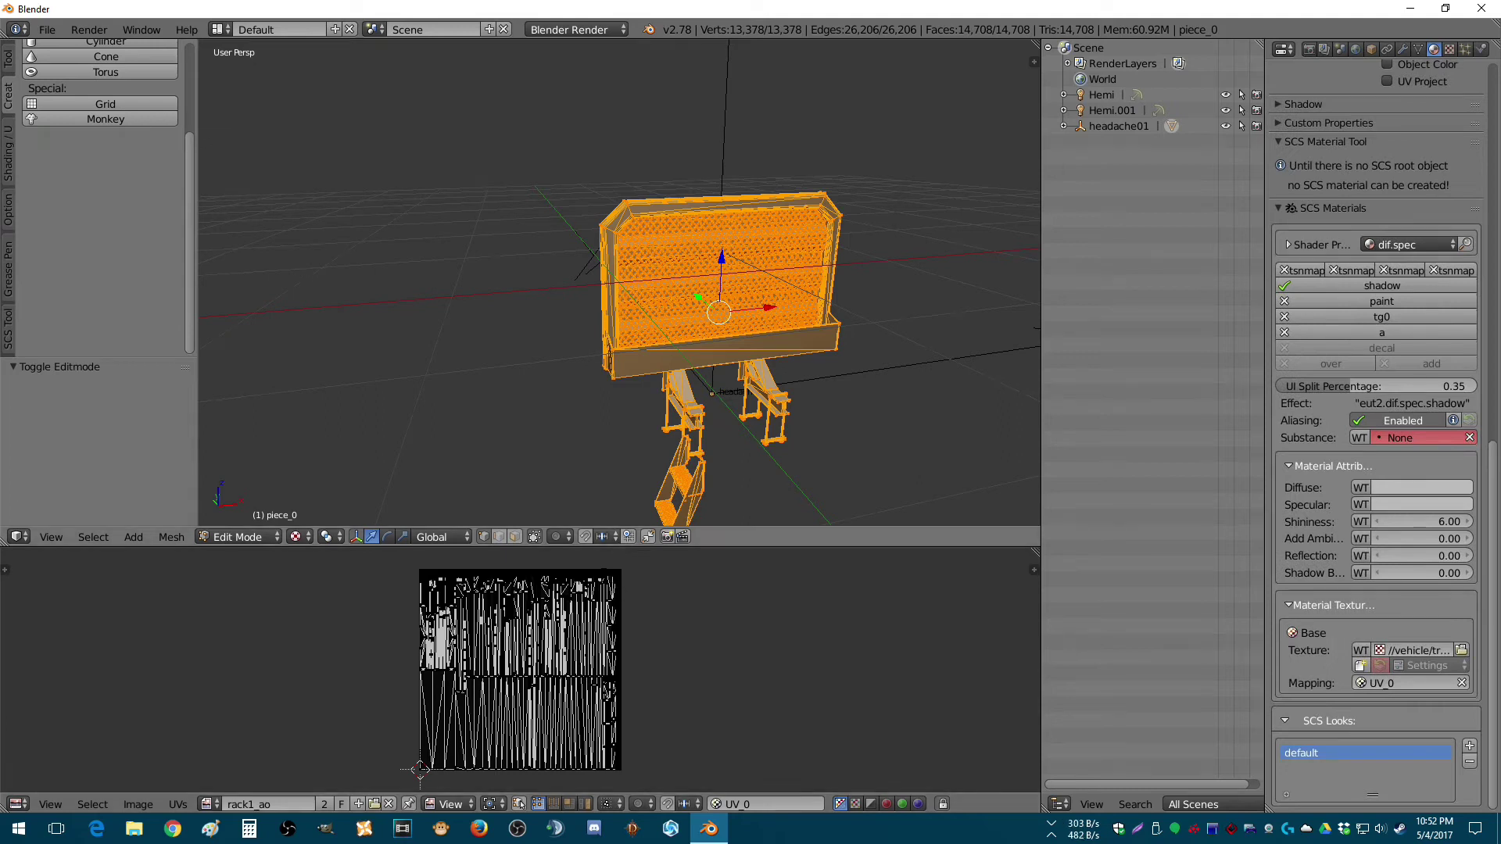
{"action": "scroll", "coordinate": [672, 297], "scroll_direction": "down", "scroll_amount": 3}
{"action": "scroll", "coordinate": [673, 297], "scroll_direction": "down", "scroll_amount": 2}
{"action": "middle_click_drag", "start_coordinate": [672, 297], "coordinate": [891, 297]}
{"action": "scroll", "coordinate": [672, 297], "scroll_direction": "up", "scroll_amount": 5}
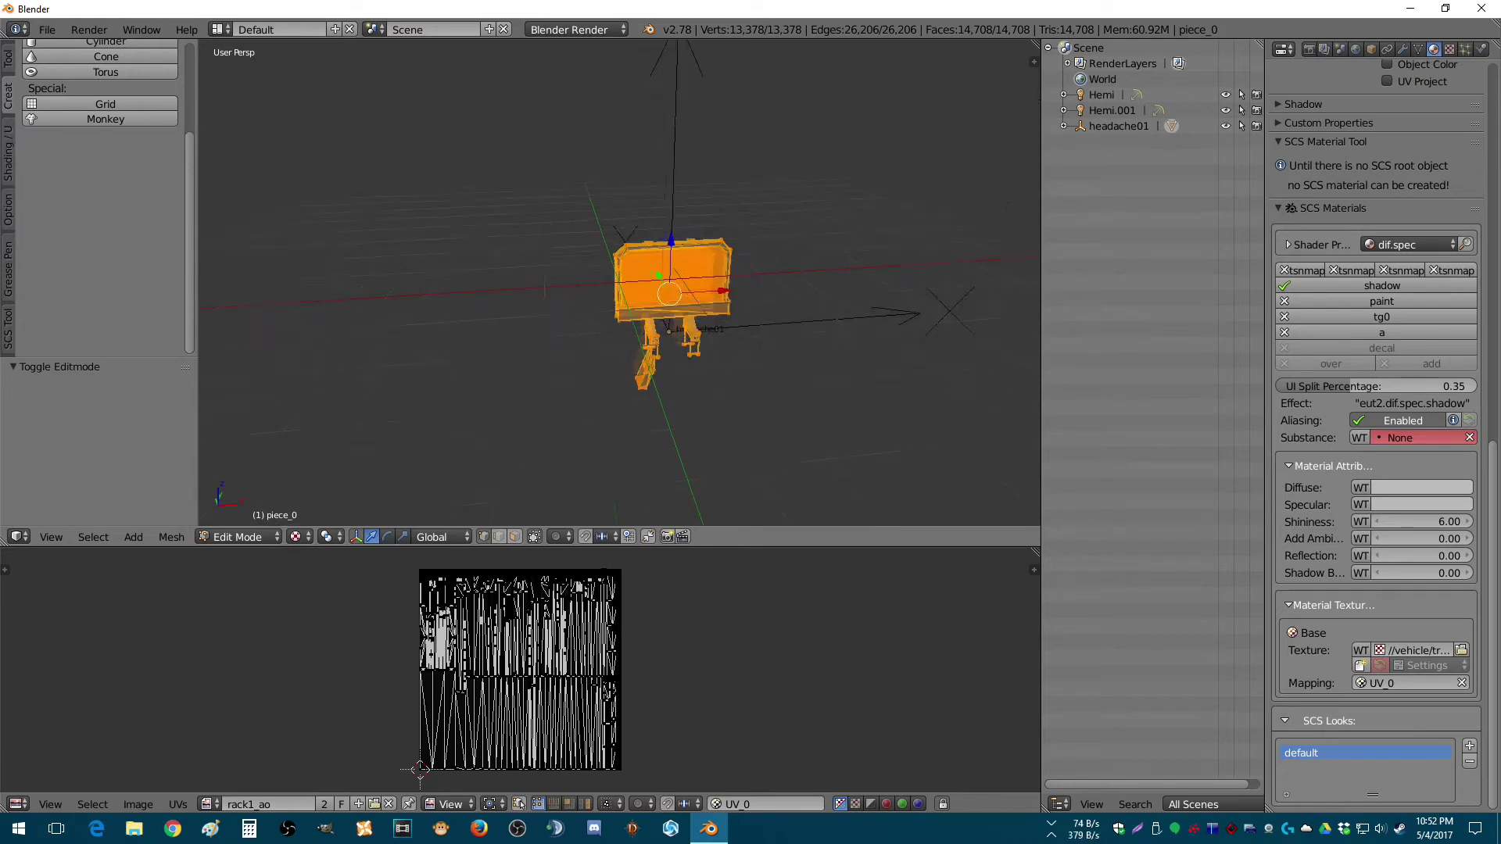
{"action": "middle_click_drag", "start_coordinate": [673, 297], "coordinate": [750, 298]}
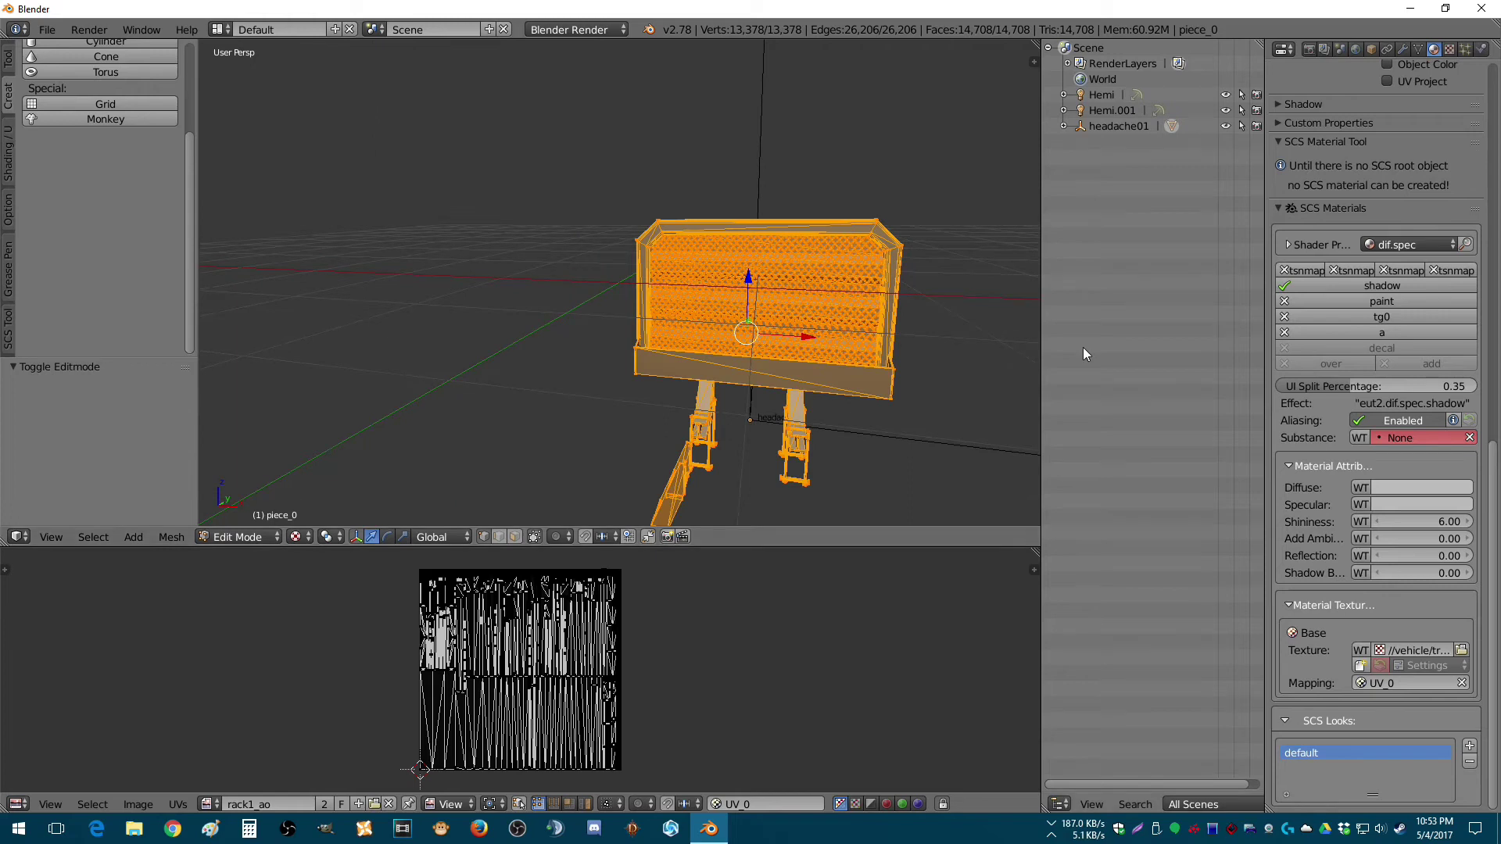
- Expand headache01 in the object hierarchy and create the TOBJ file for the material's base texture
{"action": "left_click", "coordinate": [1064, 126]}
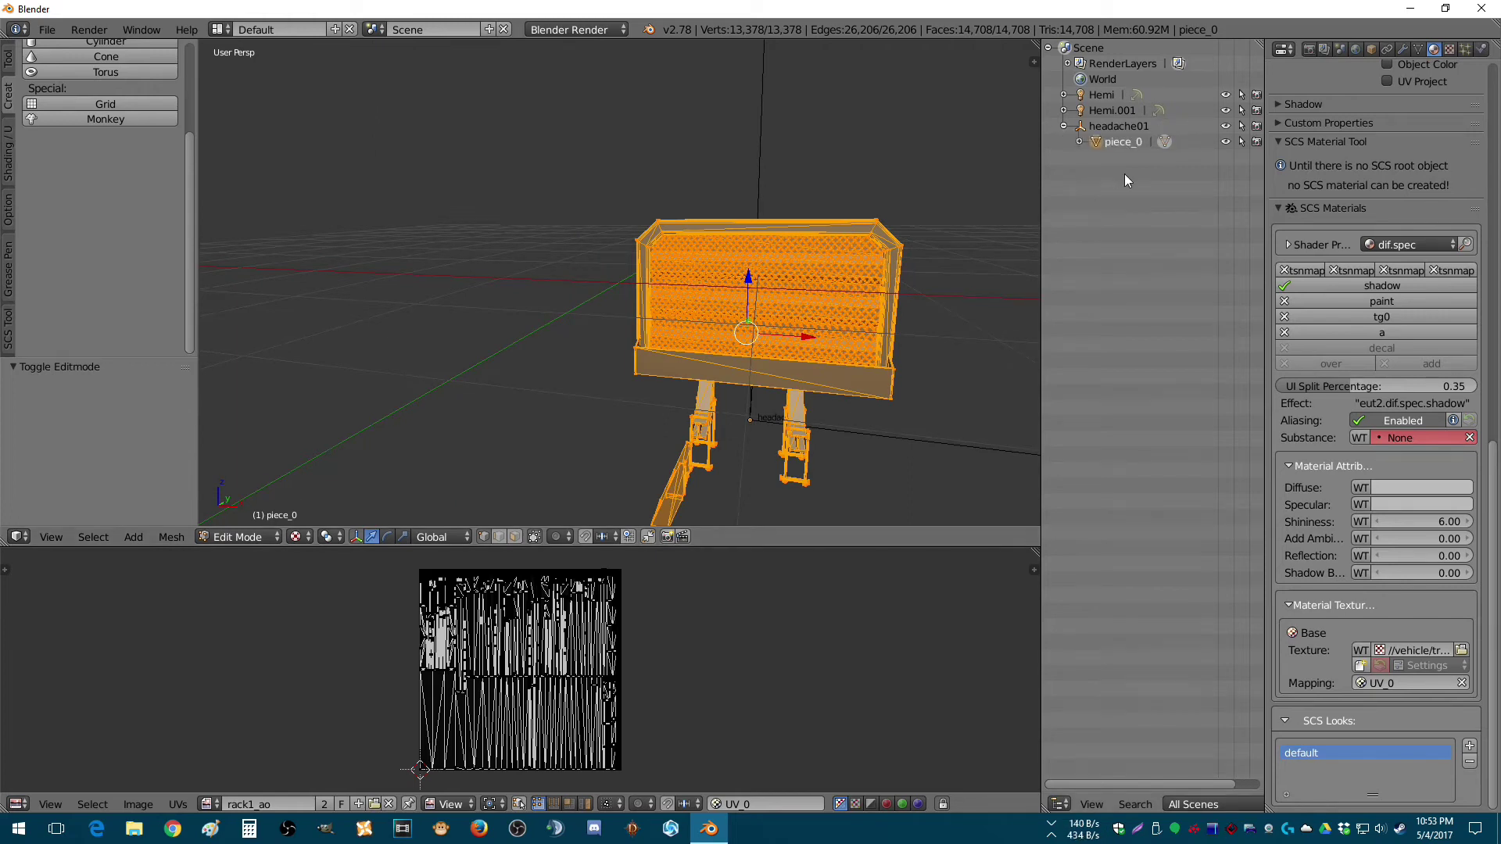
{"action": "middle_click_drag", "start_coordinate": [688, 297], "coordinate": [548, 297]}
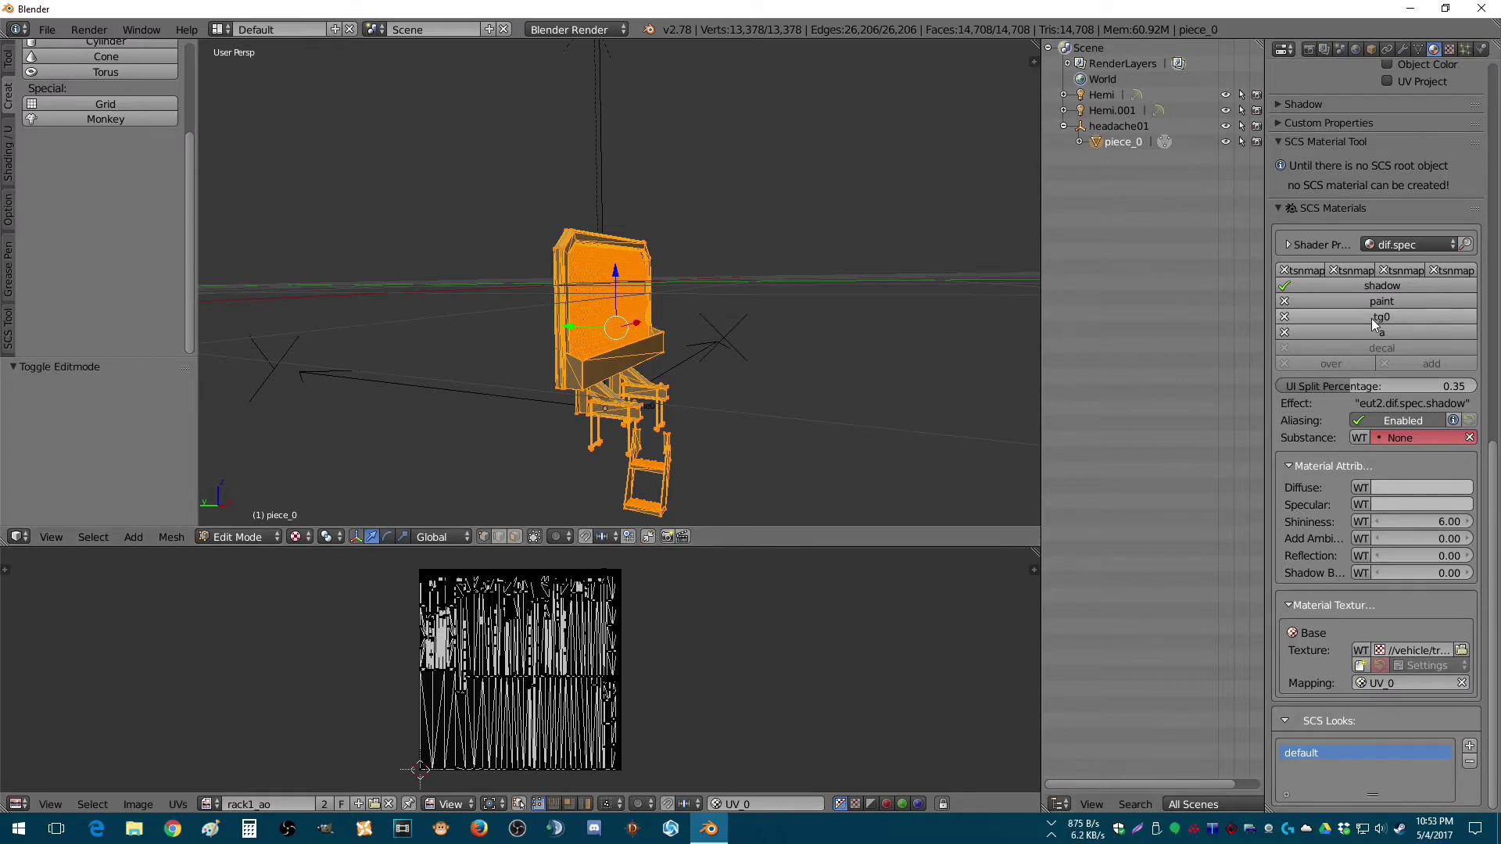
{"action": "left_click", "coordinate": [1361, 667]}
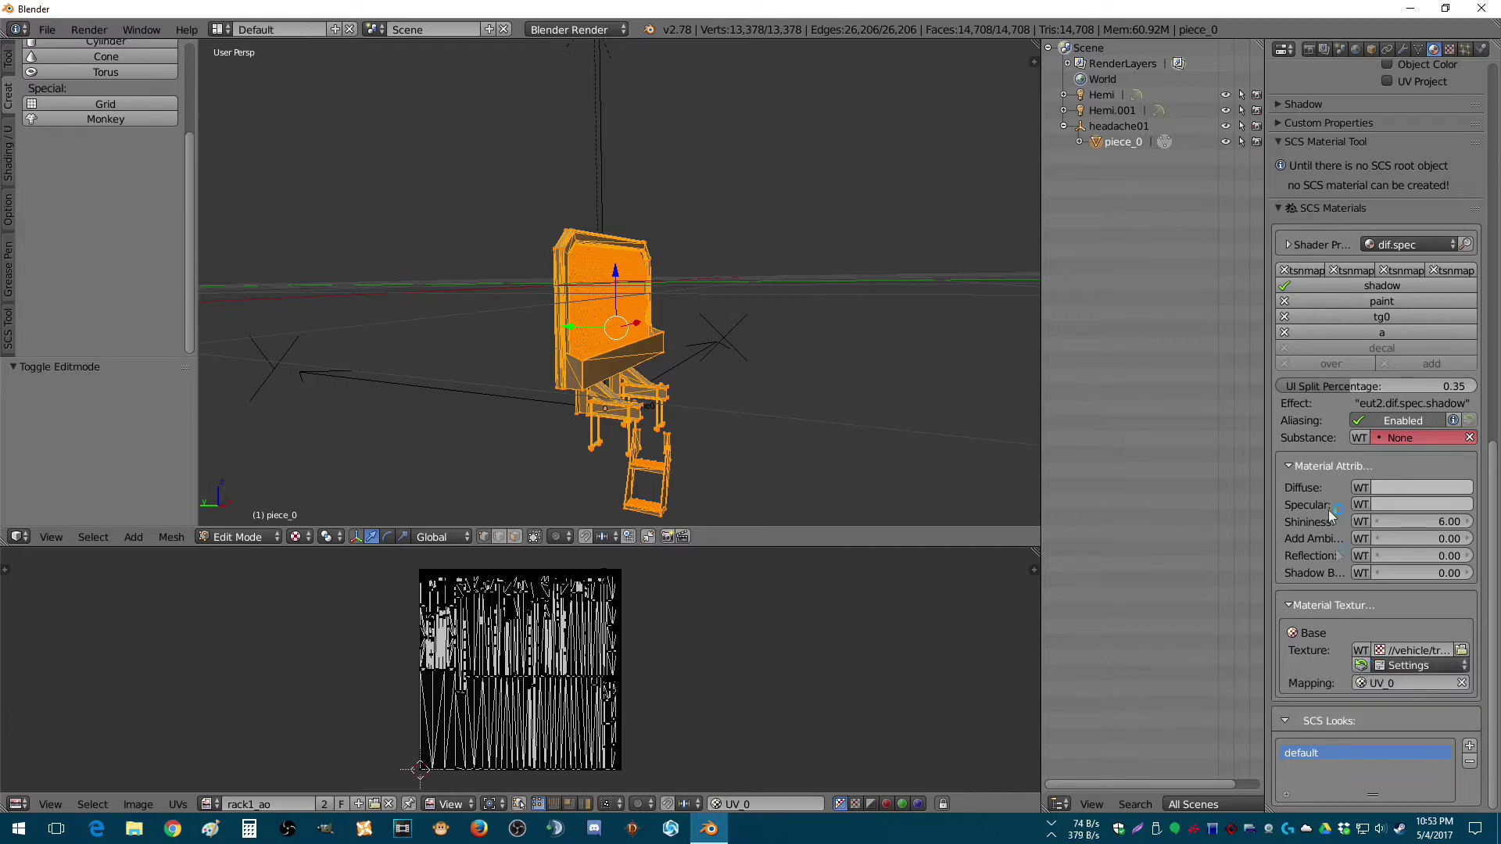
- Set the world's Gather sampling to 25 samples
{"action": "left_click", "coordinate": [1356, 50]}
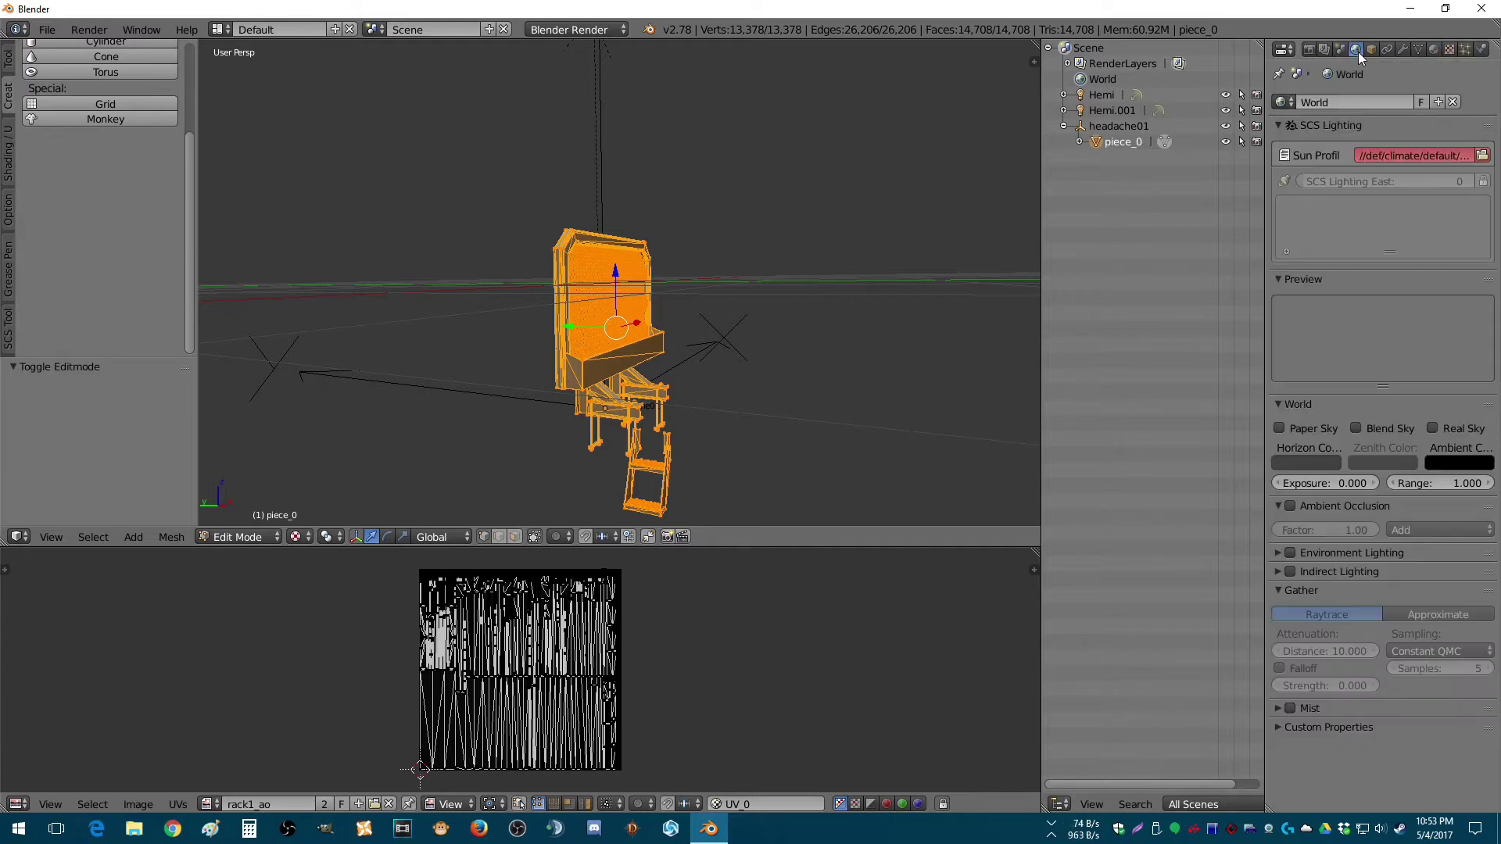
{"action": "left_click", "coordinate": [1400, 664]}
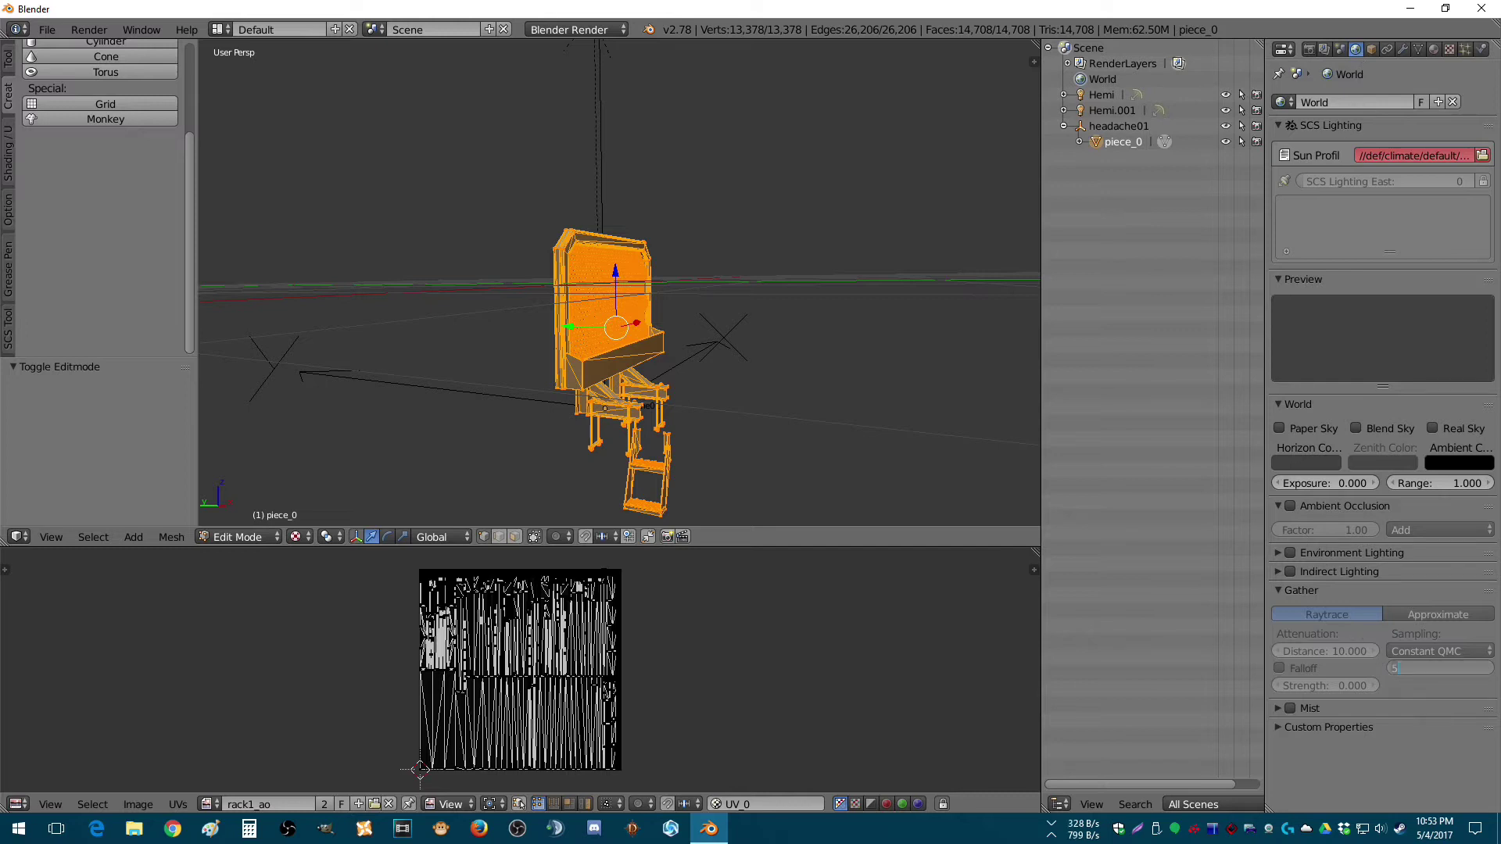
{"action": "key", "text": "Return"}
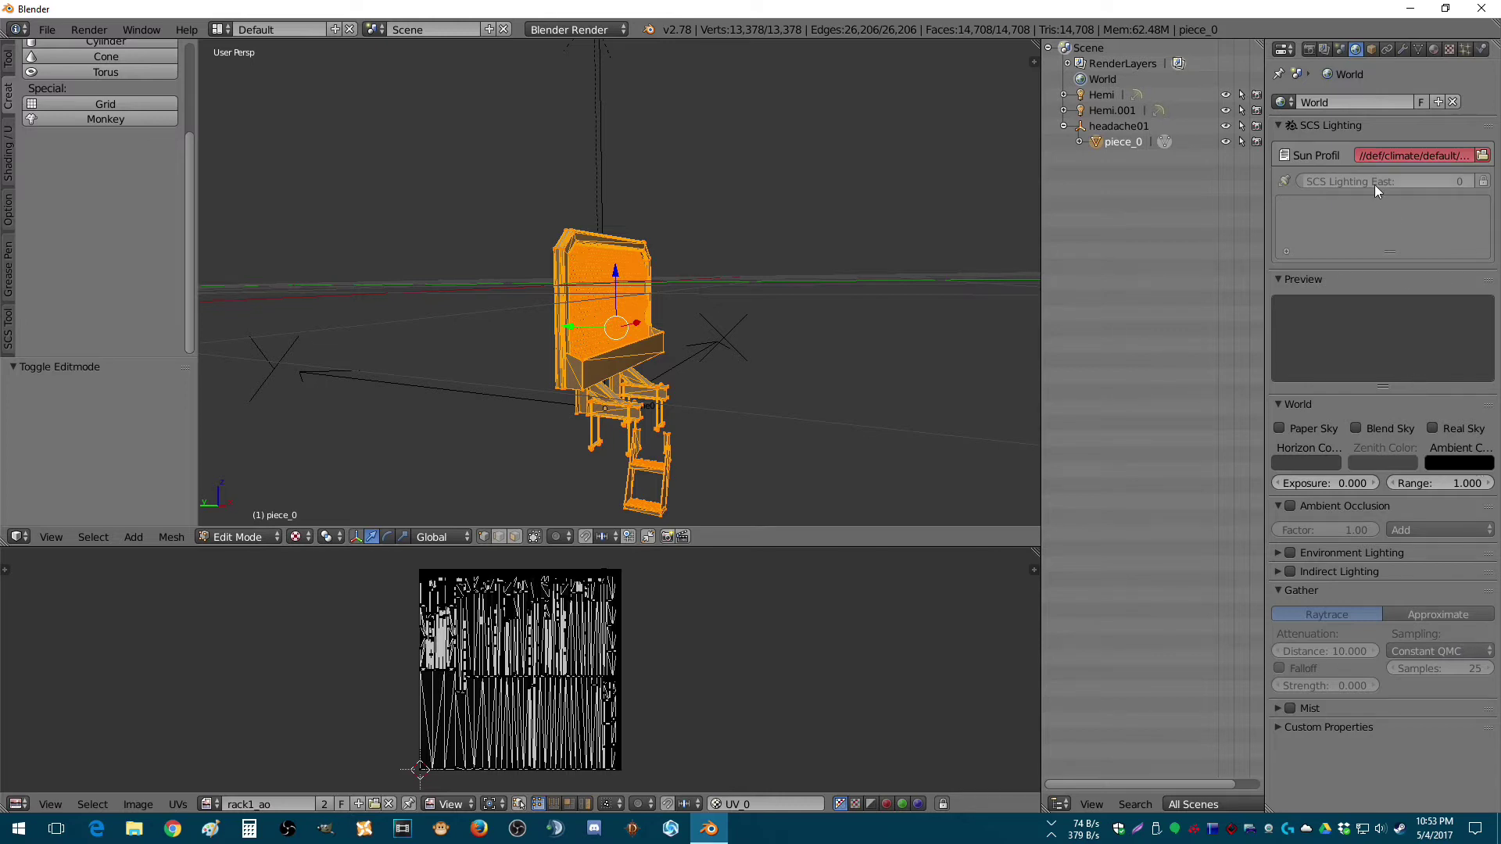
- Set the bake mode to Ambient Occlusion and bake the rack's shading into the rack1_ao image
{"action": "left_click", "coordinate": [1309, 49]}
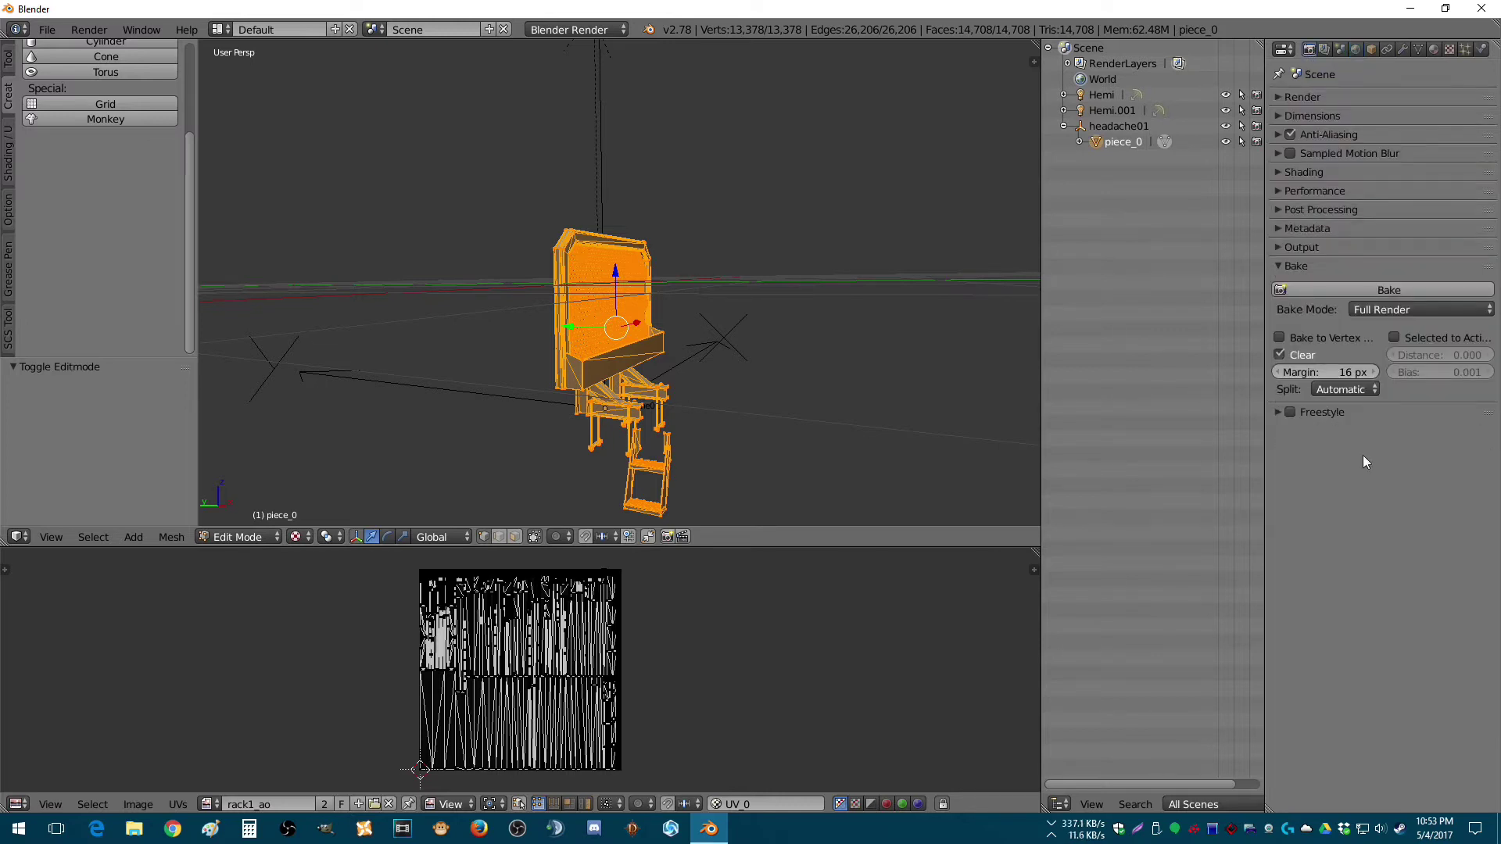
{"action": "left_click", "coordinate": [1371, 308]}
{"action": "left_click", "coordinate": [1371, 276]}
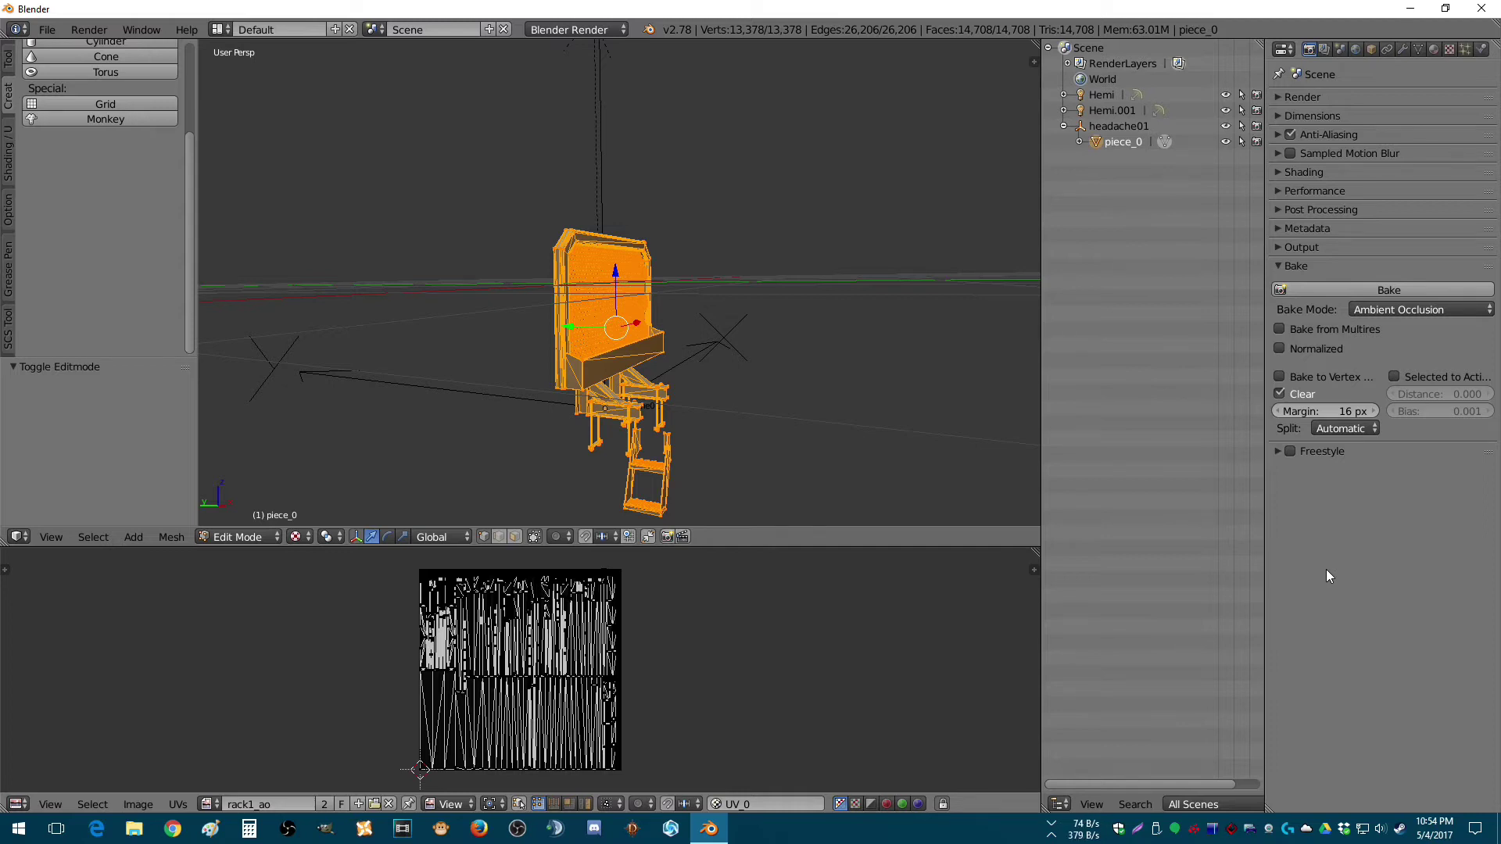
{"action": "left_click", "coordinate": [1360, 293]}
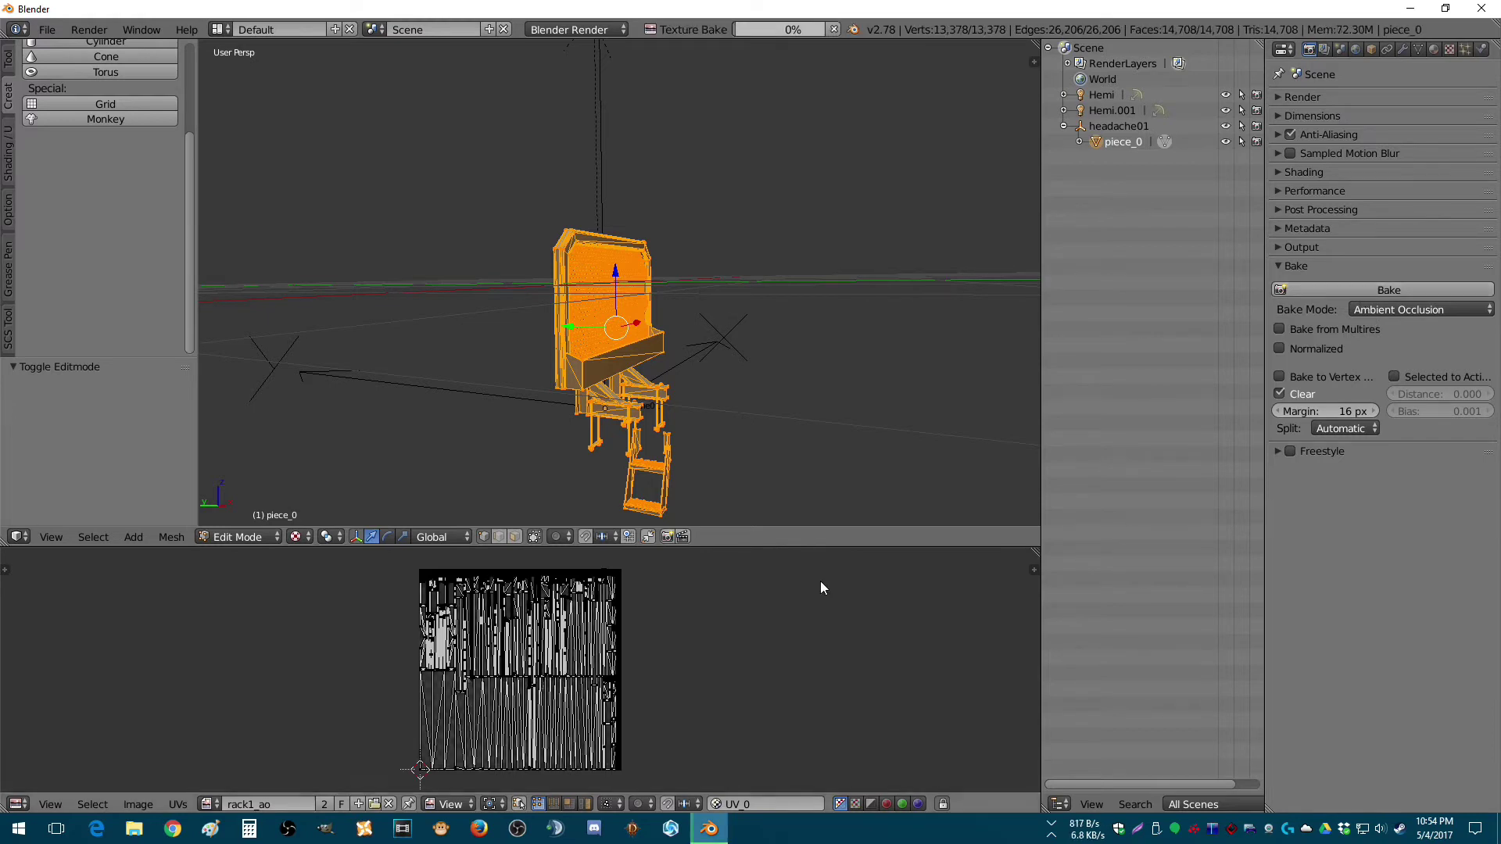
- Leave Edit Mode and examine the baked ambient occlusion on the back and front of the rack's panel
{"action": "key", "text": "Tab"}
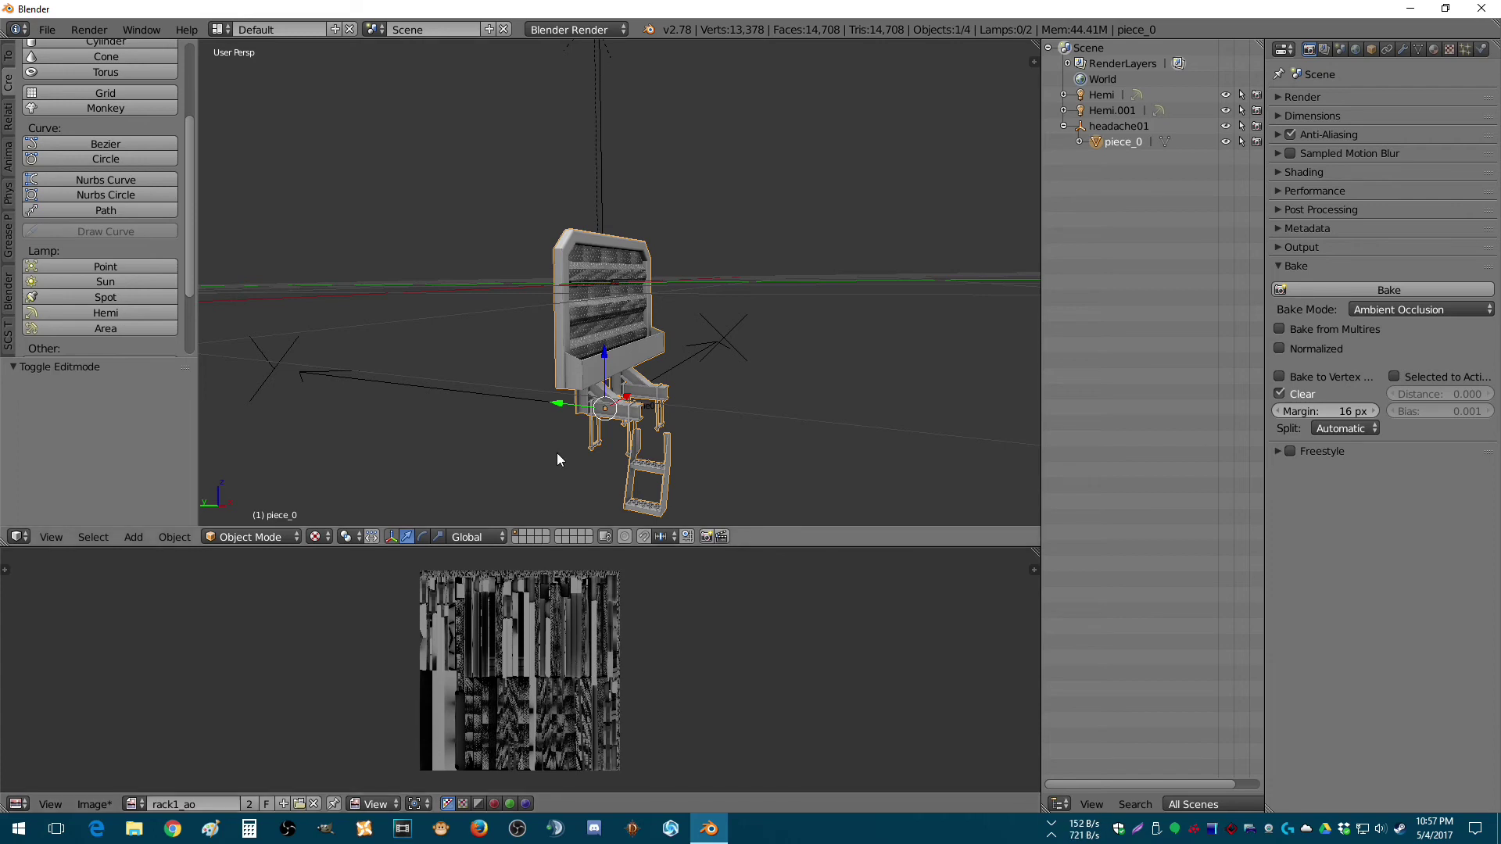
{"action": "middle_click_drag", "start_coordinate": [714, 307], "coordinate": [529, 325]}
{"action": "scroll", "coordinate": [553, 329], "scroll_direction": "up", "scroll_amount": 5}
{"action": "scroll", "coordinate": [724, 335], "scroll_direction": "up", "scroll_amount": 3}
{"action": "middle_click_drag", "start_coordinate": [725, 335], "coordinate": [666, 370]}
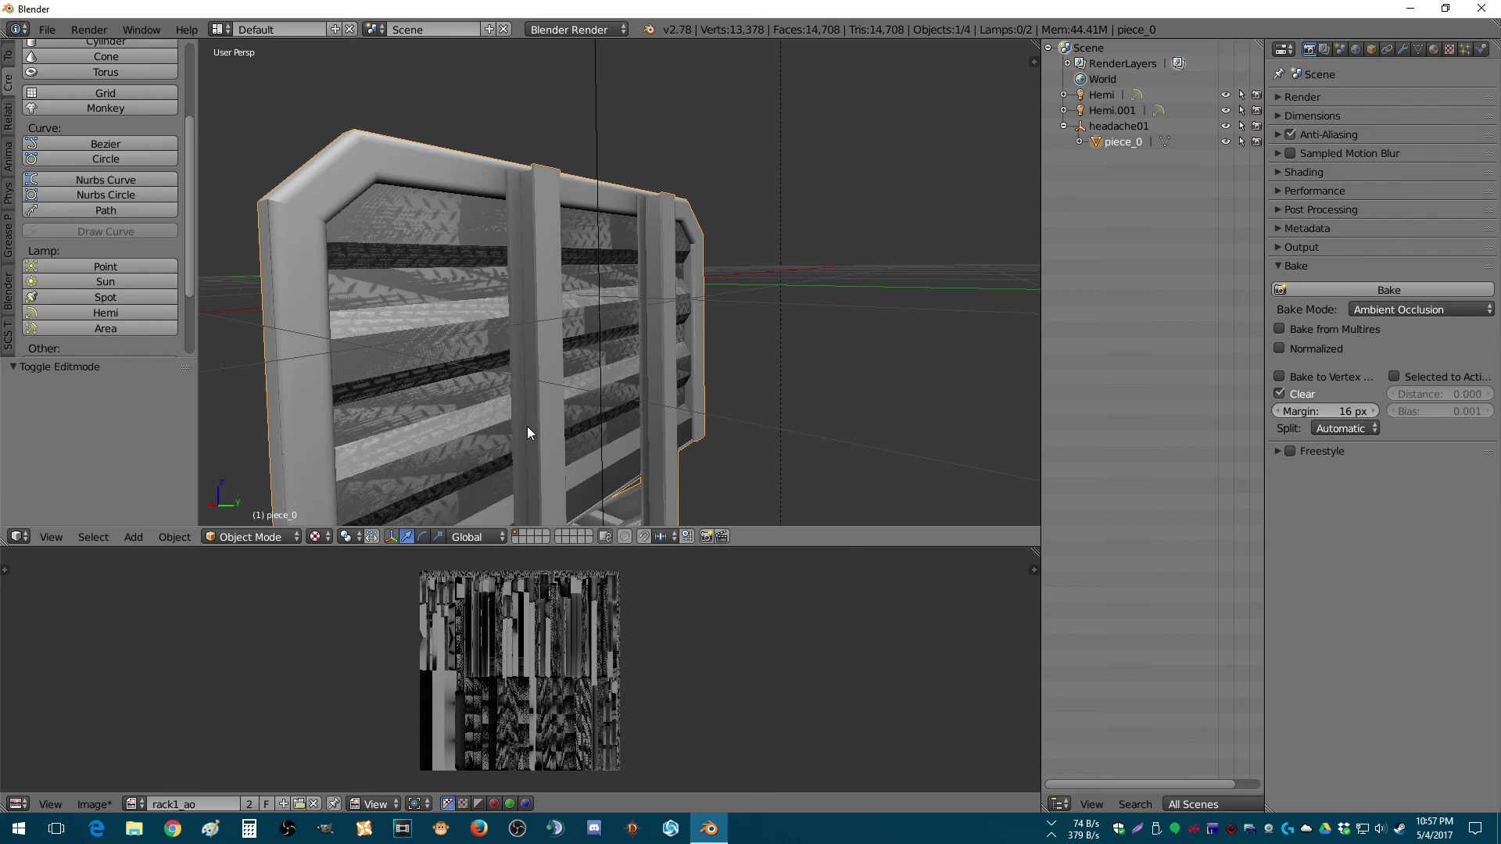
{"action": "middle_click_drag", "start_coordinate": [527, 425], "coordinate": [569, 352]}
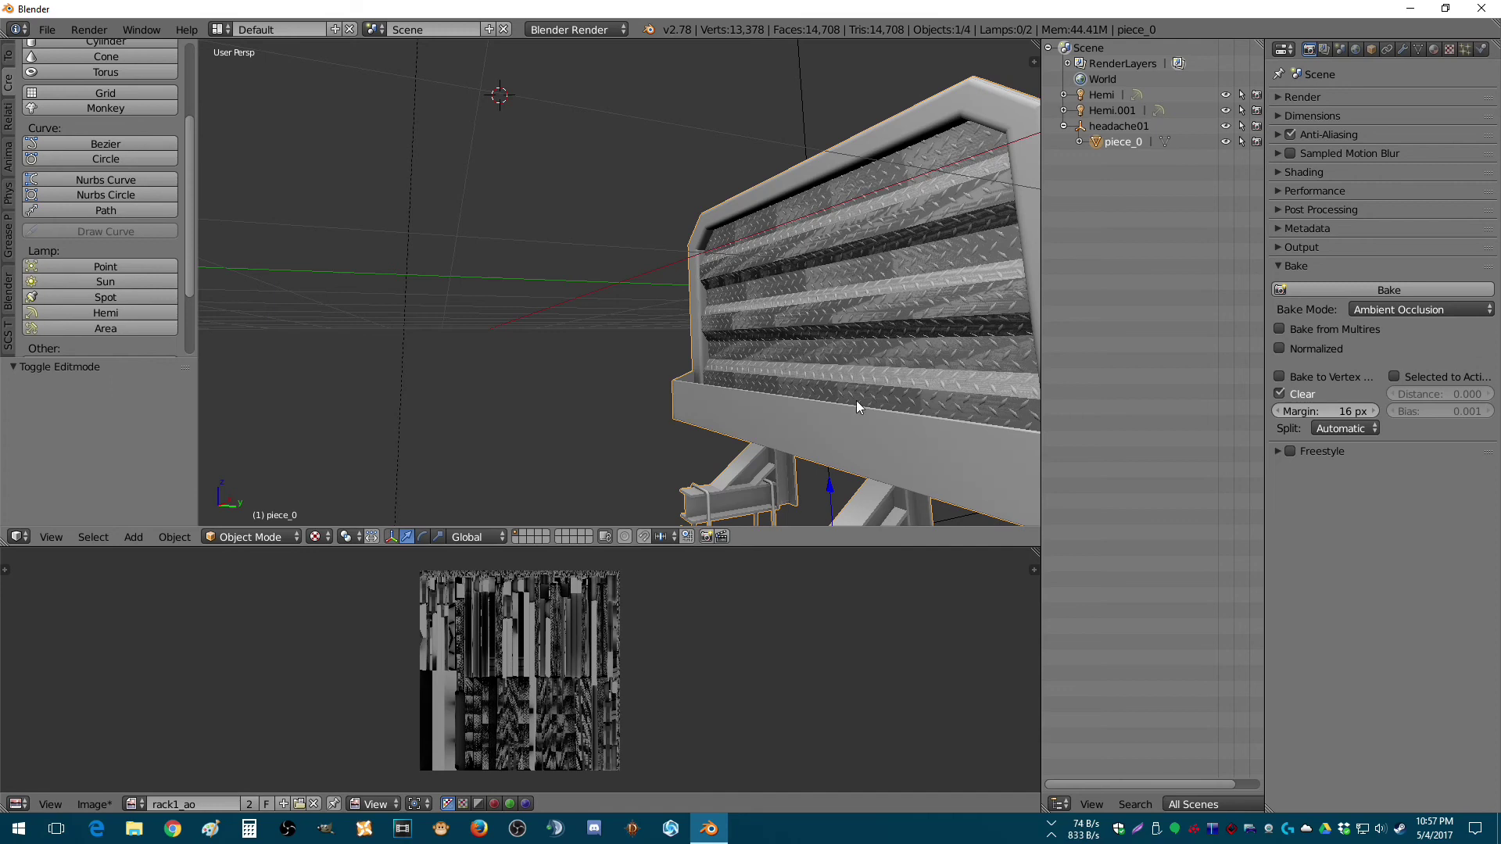
{"action": "middle_click_drag", "start_coordinate": [866, 388], "coordinate": [881, 368]}
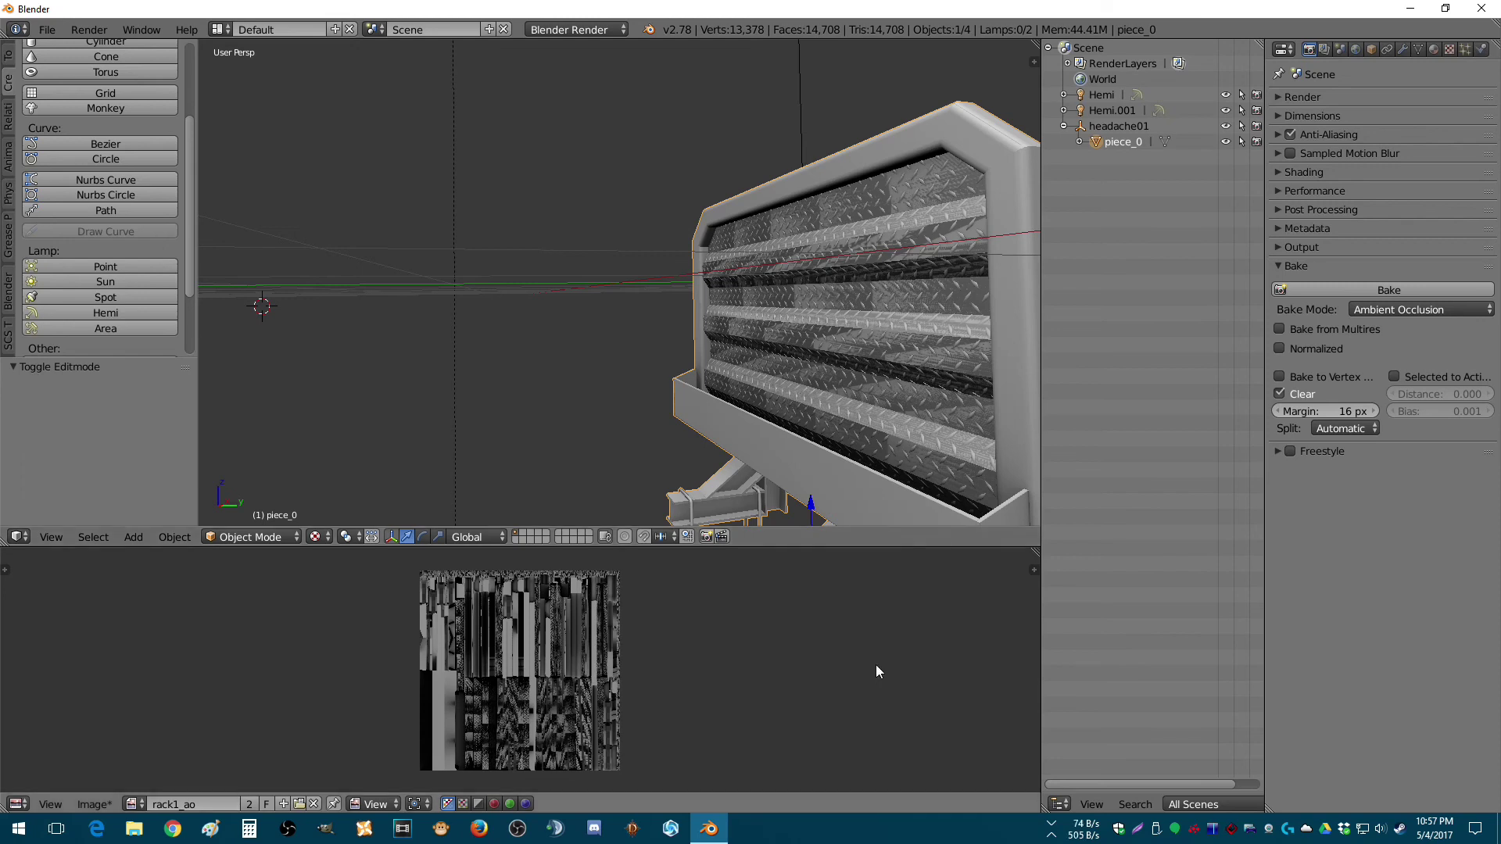
{"action": "middle_click_drag", "start_coordinate": [817, 524], "coordinate": [758, 453]}
{"action": "scroll", "coordinate": [724, 476], "scroll_direction": "down", "scroll_amount": 5}
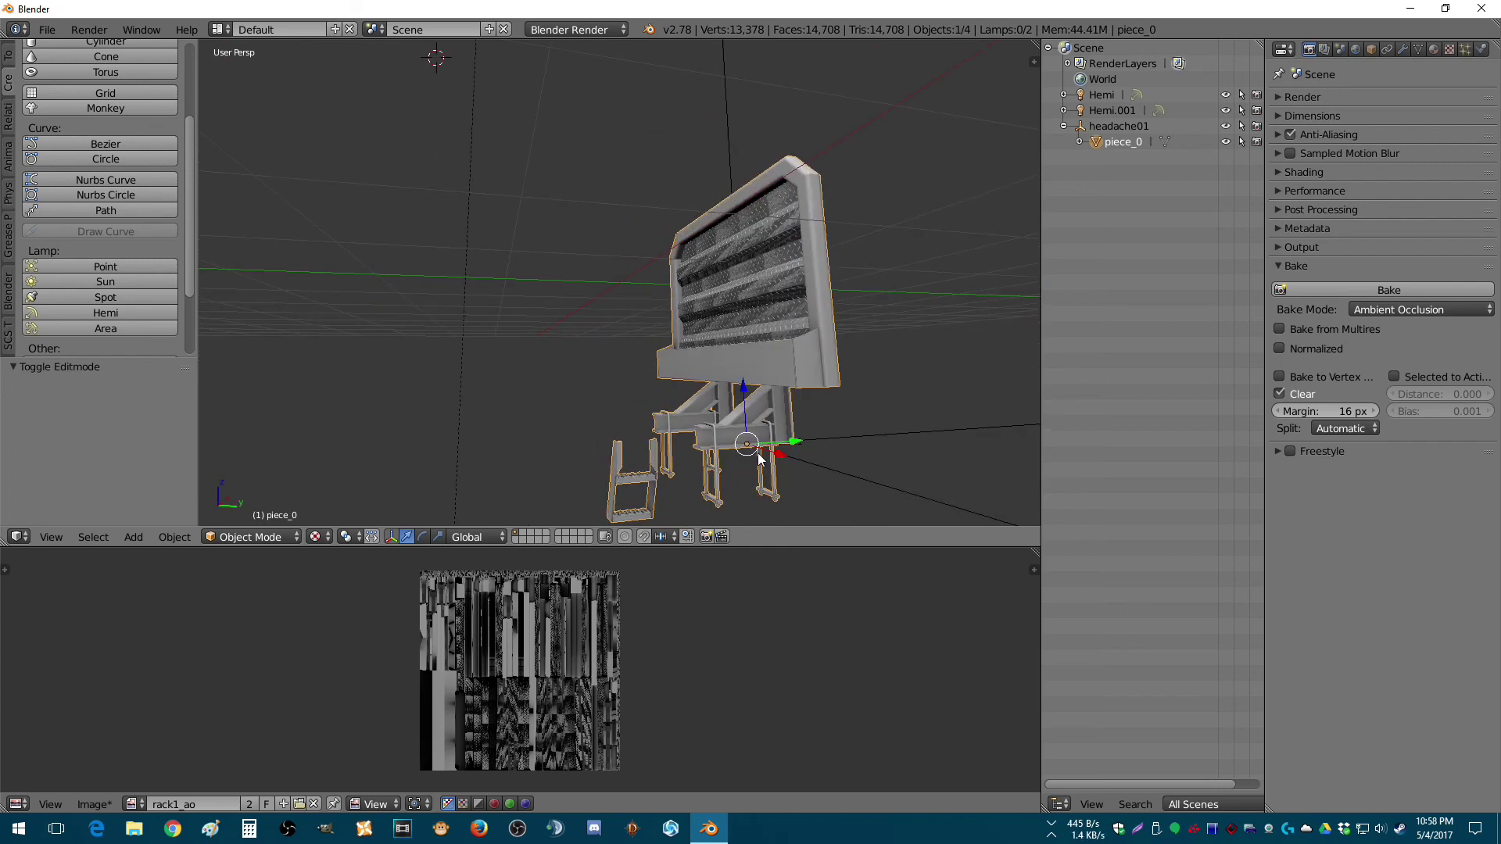
- Examine the baked shading on the support brackets and the underside of the headache rack up close
{"action": "key", "text": "KP_6"}
{"action": "key", "text": "KP_6"}
{"action": "key", "text": "KP_6"}
{"action": "key", "text": "KP_6"}
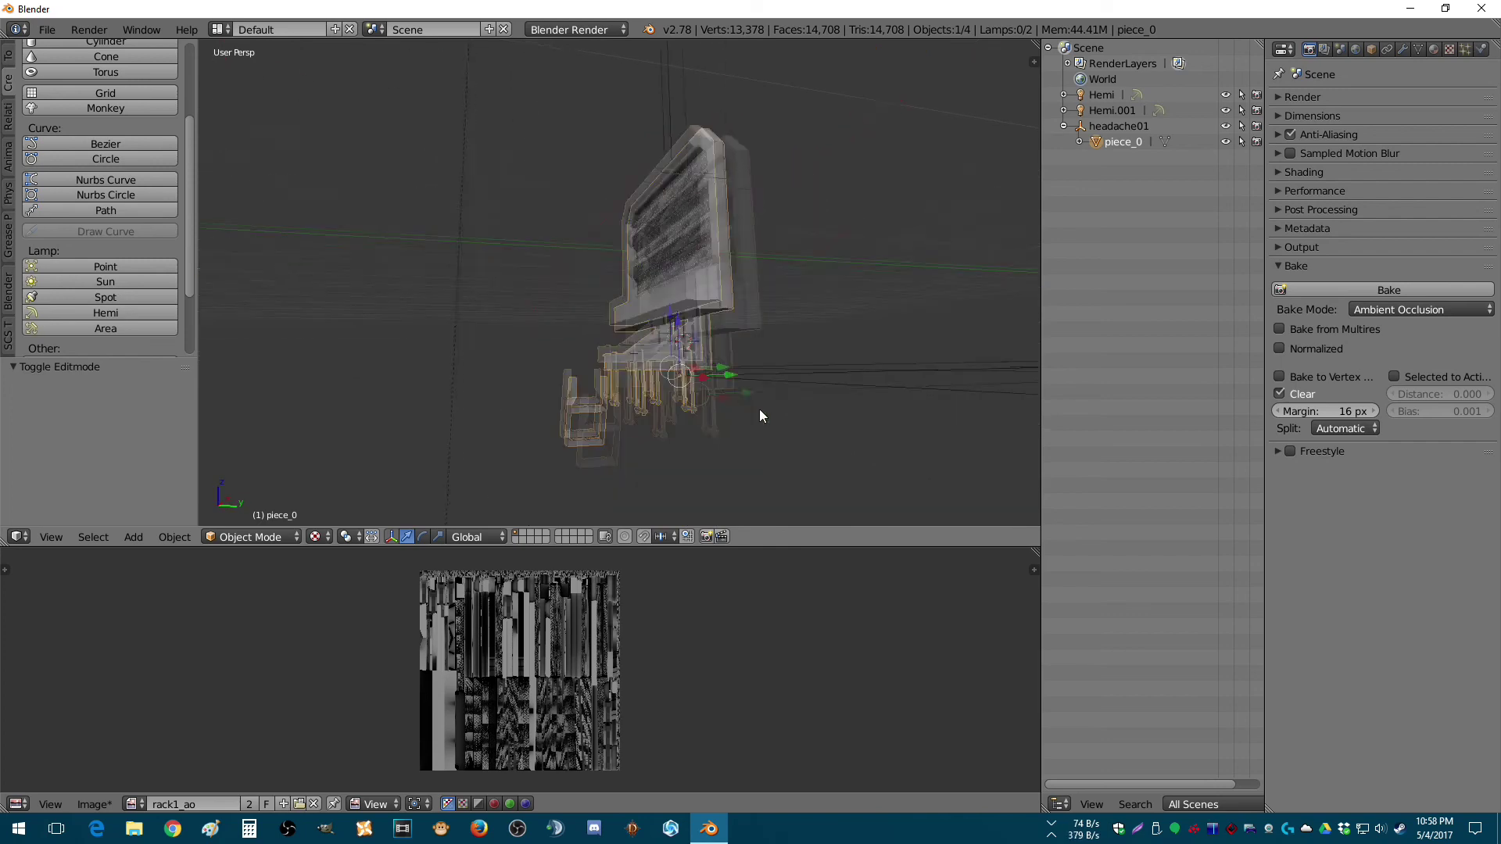
{"action": "scroll", "coordinate": [704, 344], "scroll_direction": "up", "scroll_amount": 5}
{"action": "key", "text": "KP_8"}
{"action": "key", "text": "KP_8"}
{"action": "key", "text": "KP_8"}
{"action": "key", "text": "KP_8"}
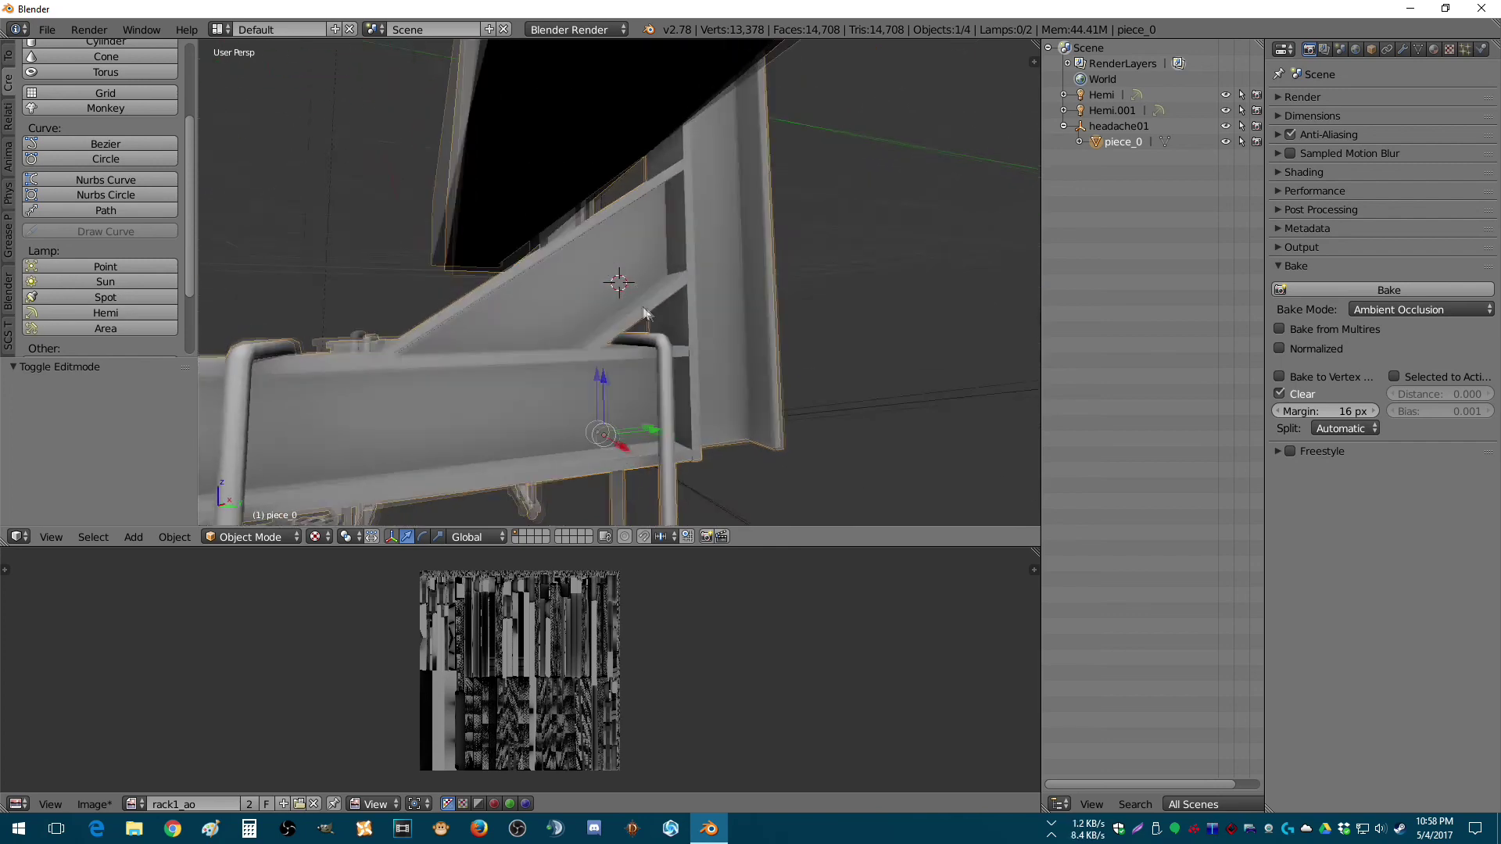
{"action": "middle_click_drag", "start_coordinate": [630, 336], "coordinate": [696, 329]}
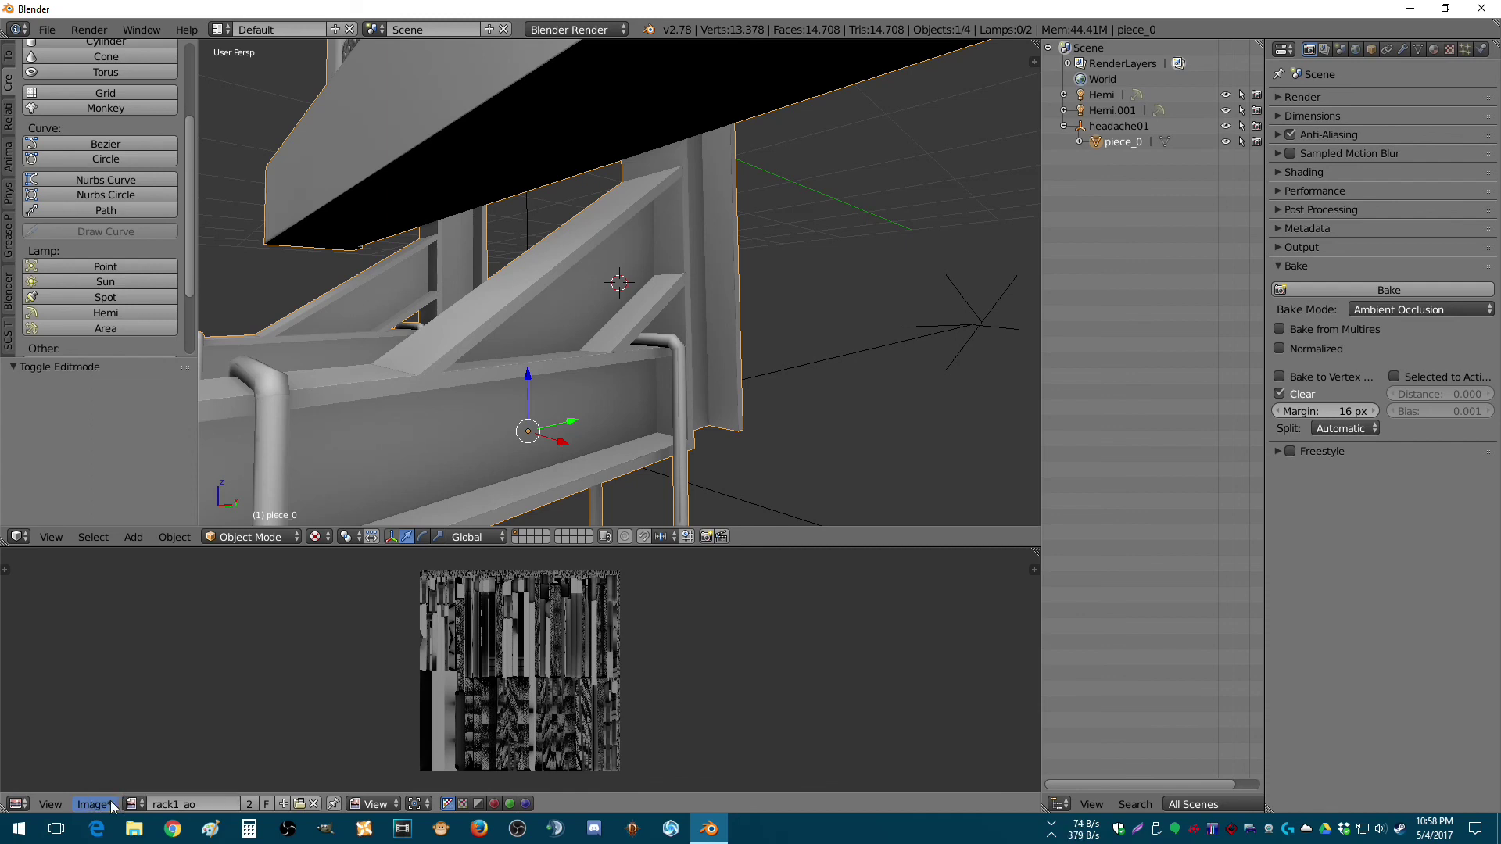
- Save the baked rack1_ao image to its existing Targa file and bring the whole headache rack back into view
{"action": "left_click", "coordinate": [96, 810]}
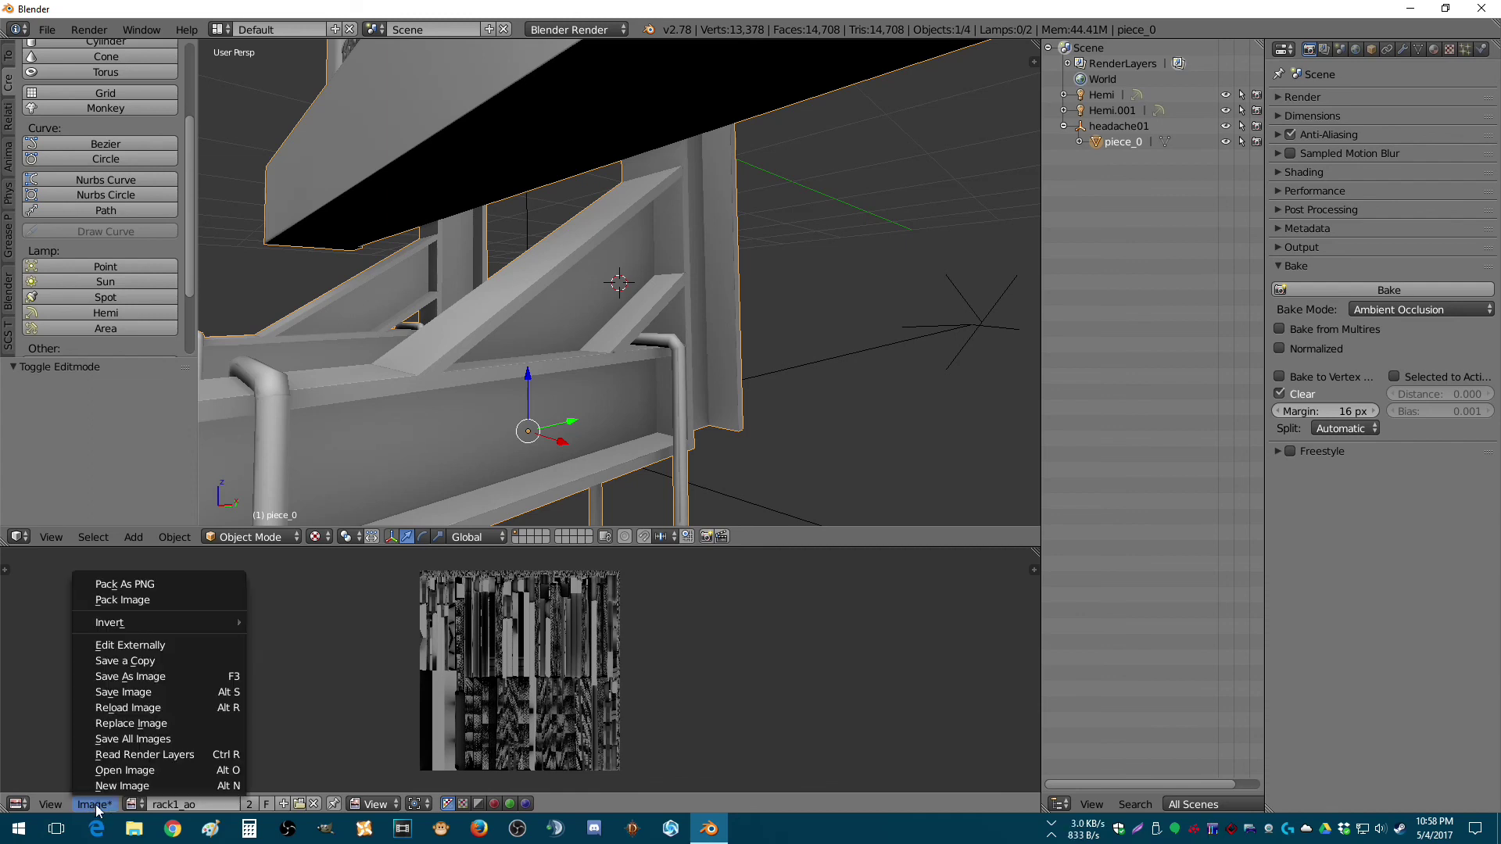
{"action": "left_click", "coordinate": [144, 693]}
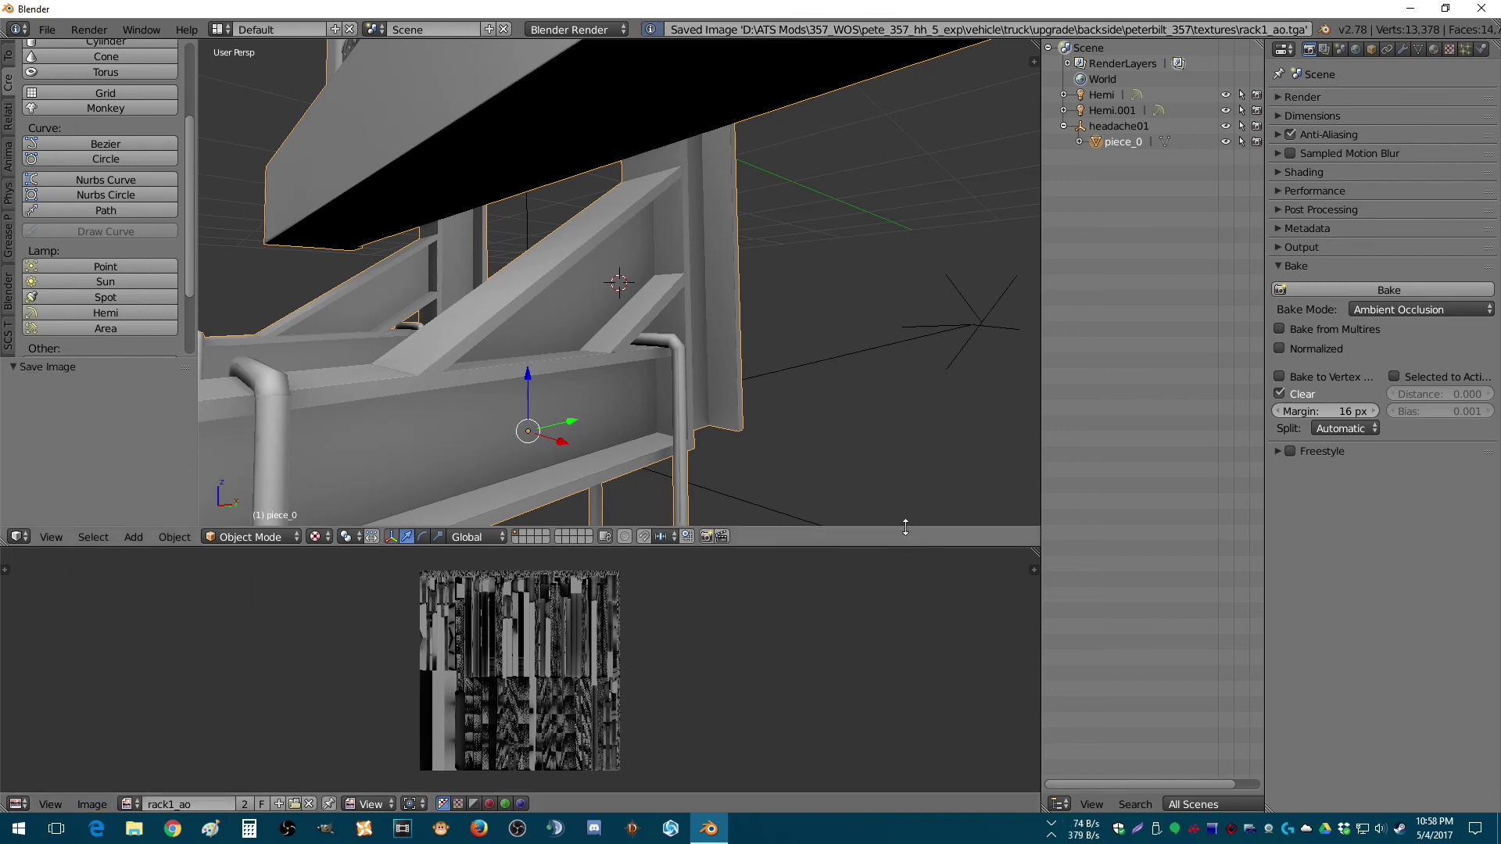
{"action": "scroll", "coordinate": [632, 415], "scroll_direction": "down", "scroll_amount": 5}
{"action": "middle_click_drag", "start_coordinate": [631, 415], "coordinate": [513, 409]}
{"action": "scroll", "coordinate": [513, 409], "scroll_direction": "down", "scroll_amount": 2}
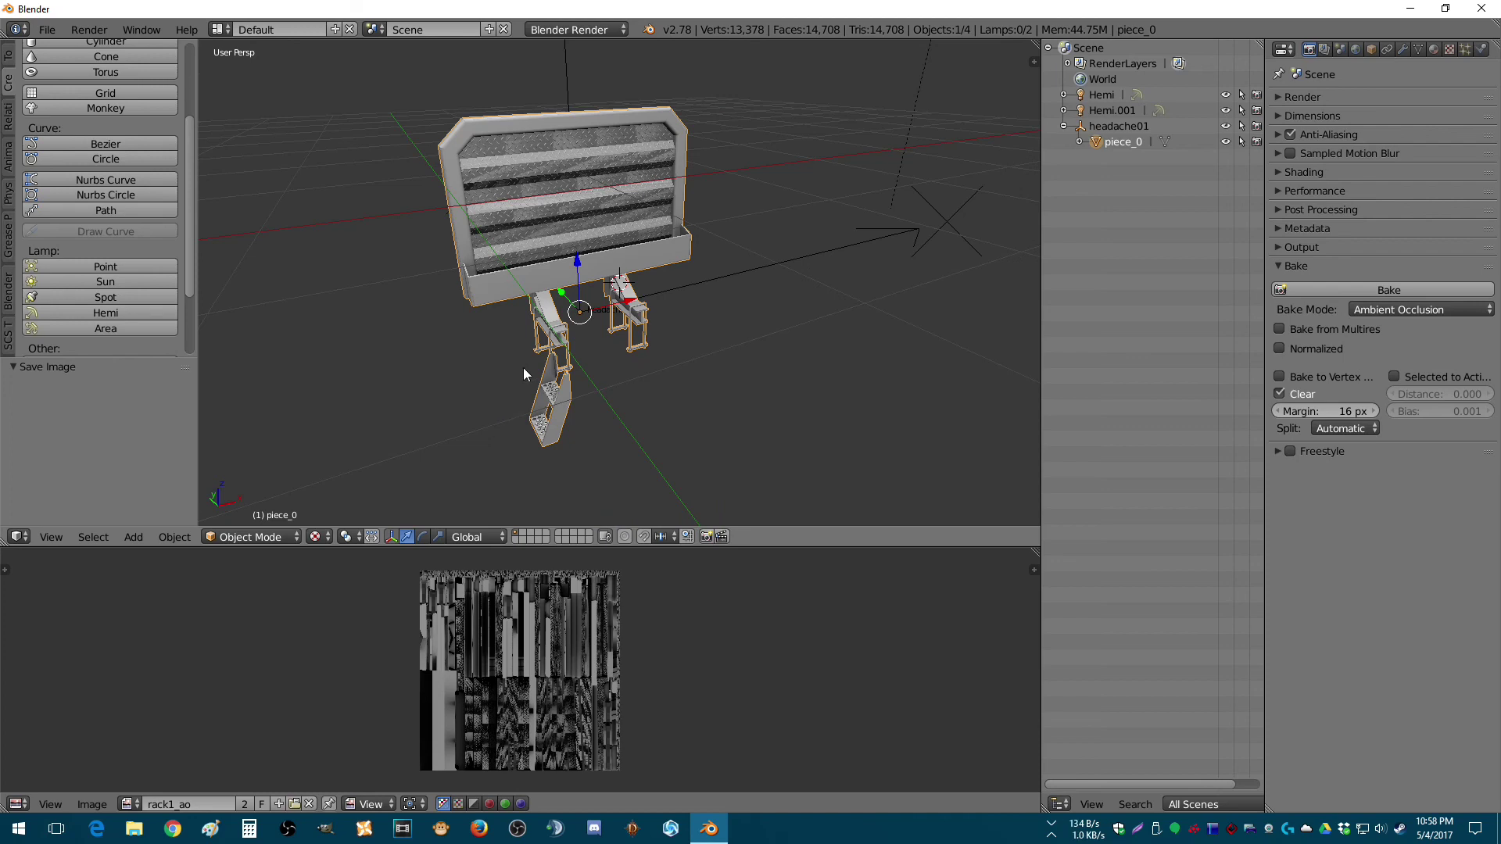